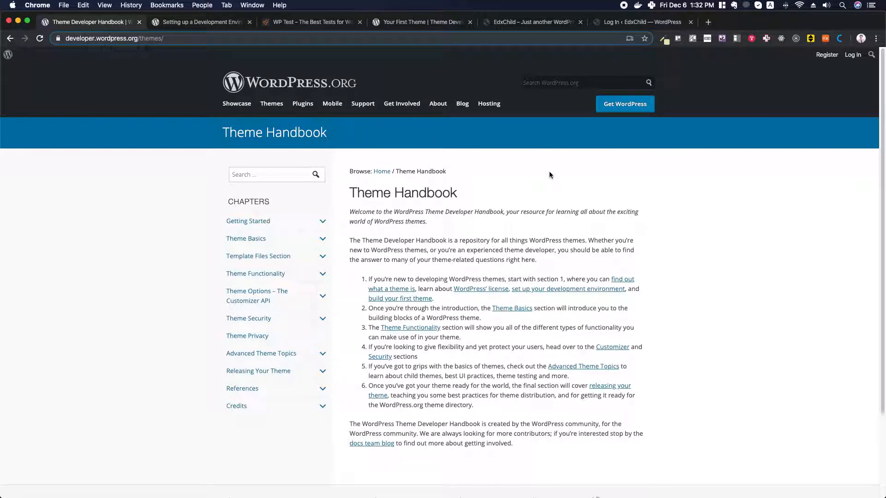
Highlight the page address and the Theme Handbook heading while reading the handbook
left_click(73, 40)
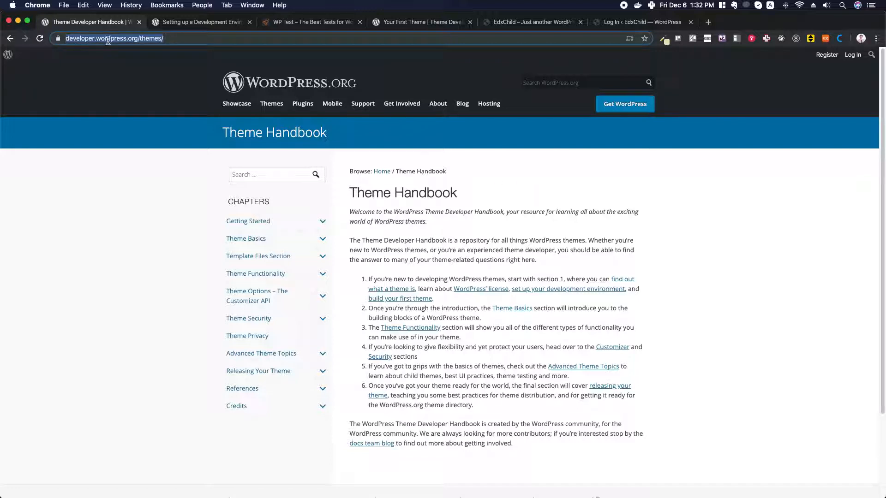
left_click_drag(351, 192, 470, 193)
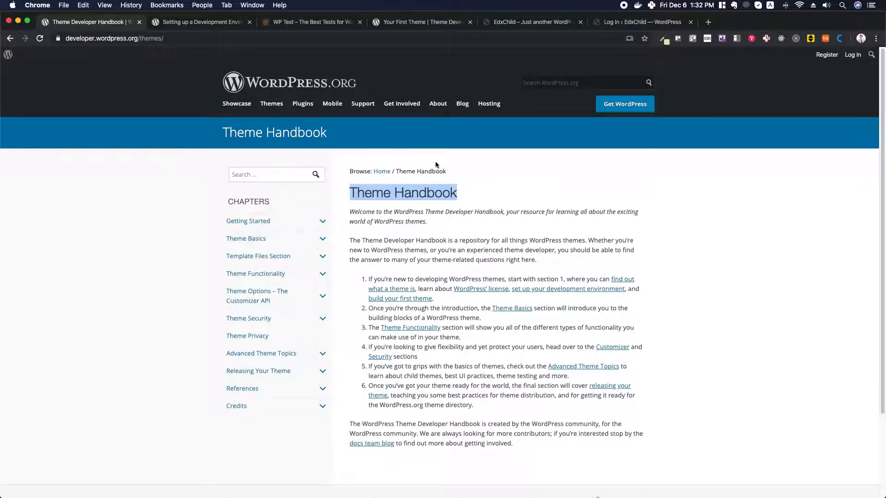
left_click(486, 229)
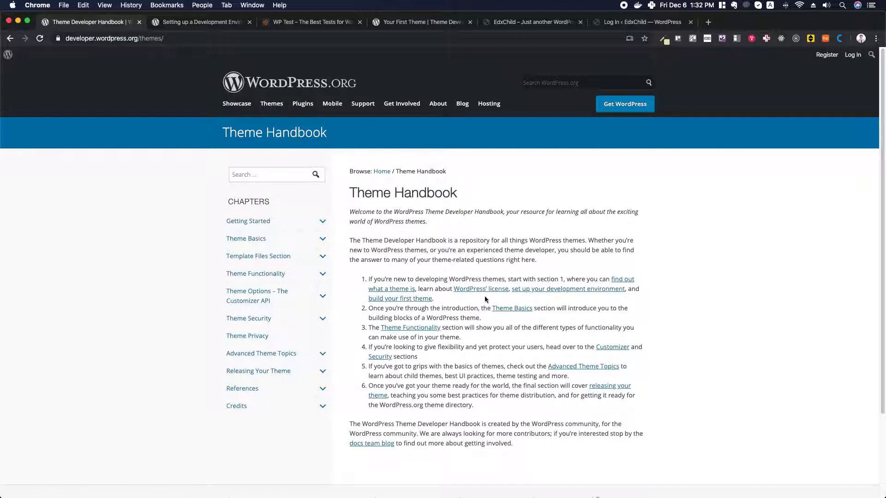
Open the Setting up a Development Environment page and read down to the WP_DEBUG heading
left_click(566, 290)
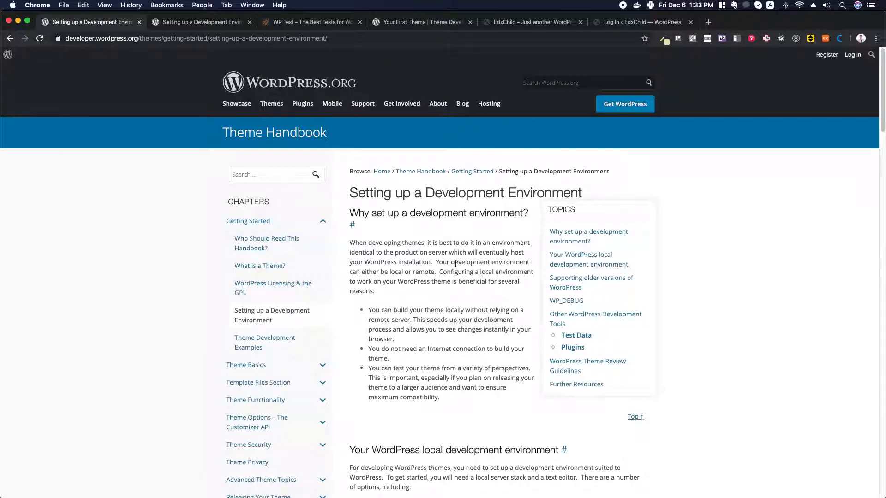
scroll(455, 263, "down", 5)
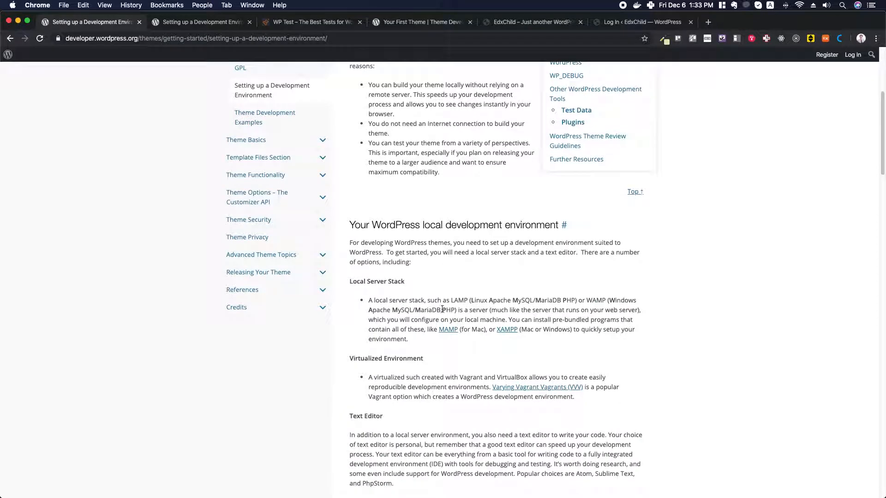
double_click(461, 301)
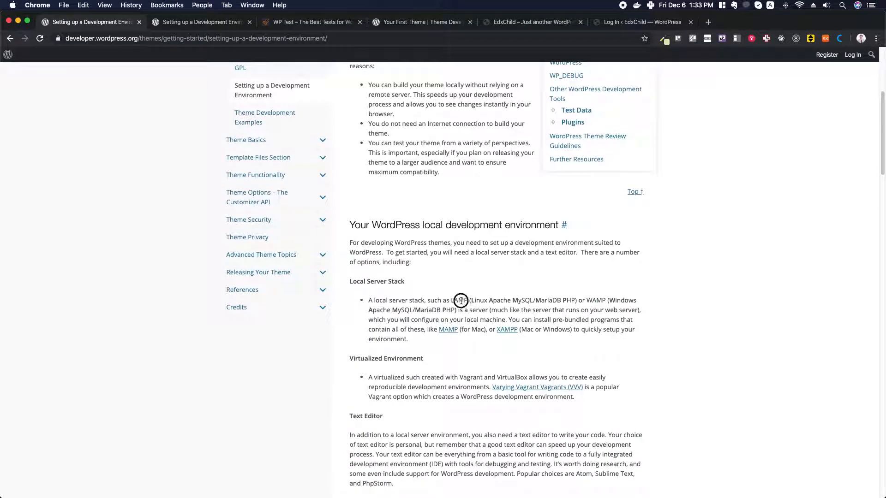
double_click(598, 300)
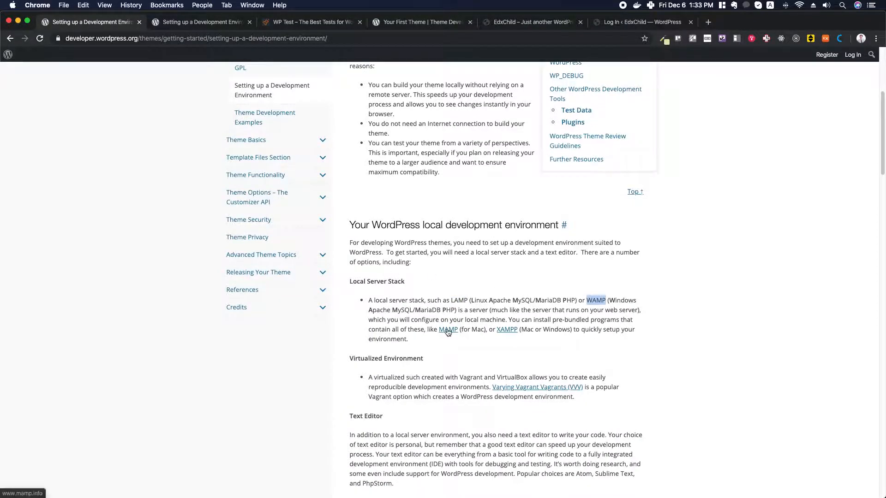
scroll(478, 260, "down", 3)
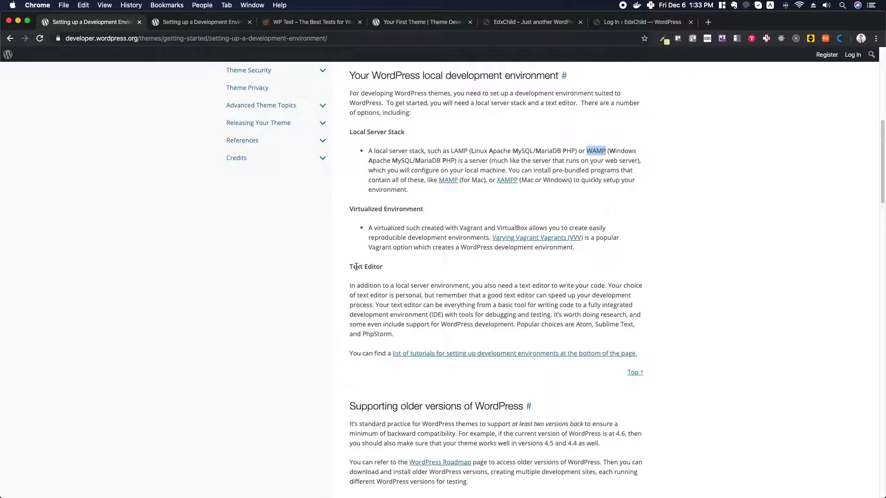
left_click_drag(348, 268, 390, 269)
scroll(492, 292, "down", 6)
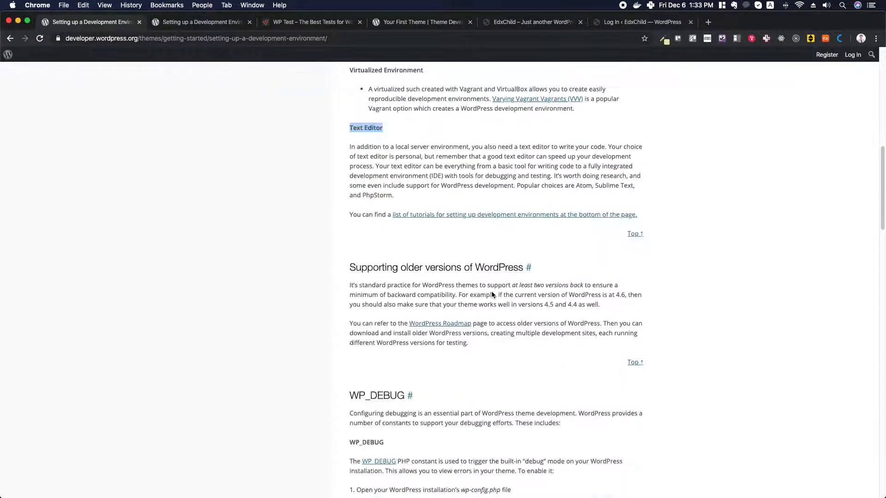
scroll(492, 291, "down", 1)
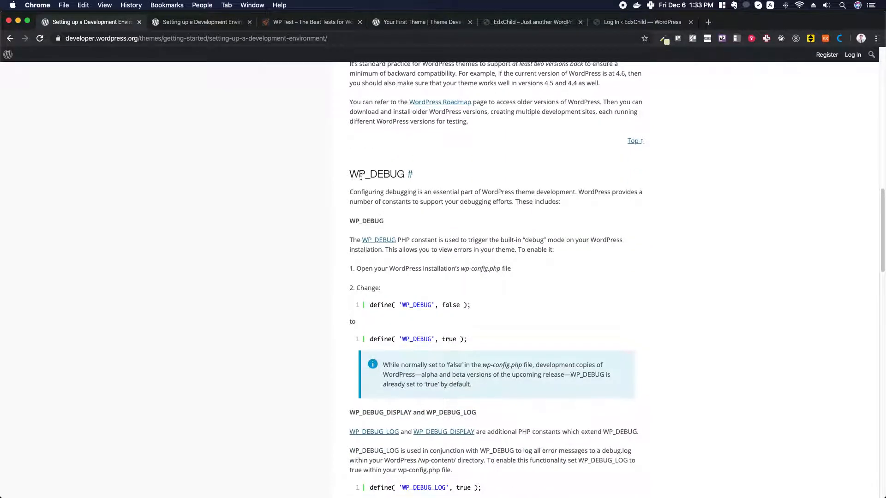
left_click_drag(351, 171, 405, 172)
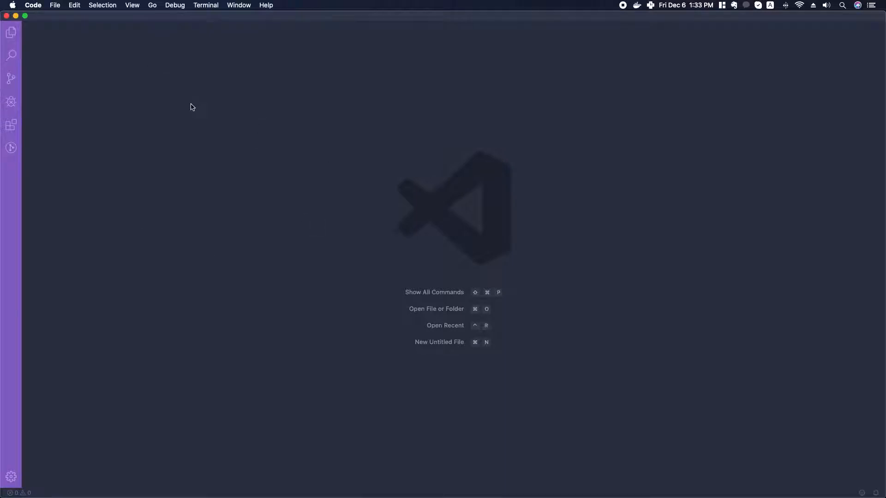
Browse the Open dialog to Local Sites > edxchild > app > public and preview wp-config.php
left_click(55, 5)
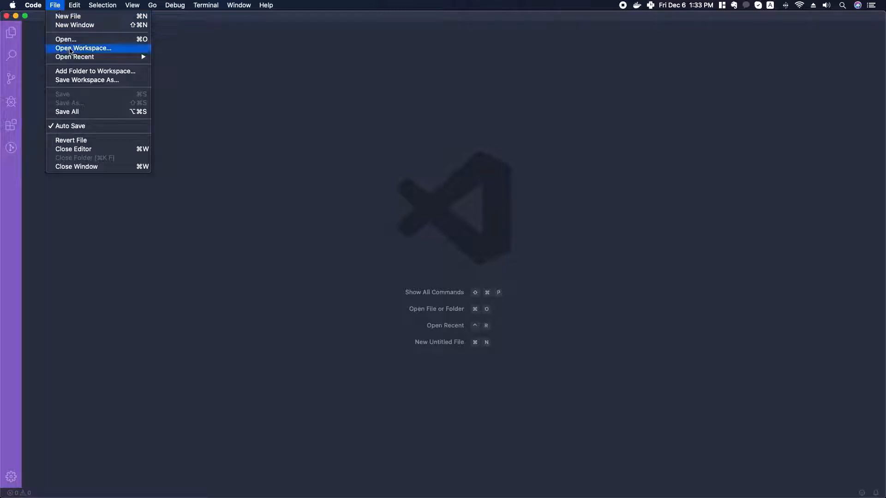
left_click(82, 40)
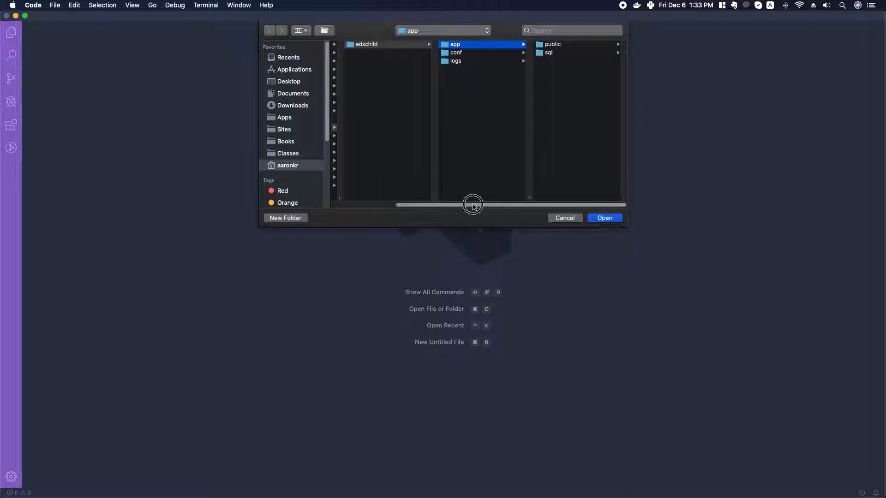
left_click_drag(470, 205, 357, 204)
left_click(357, 128)
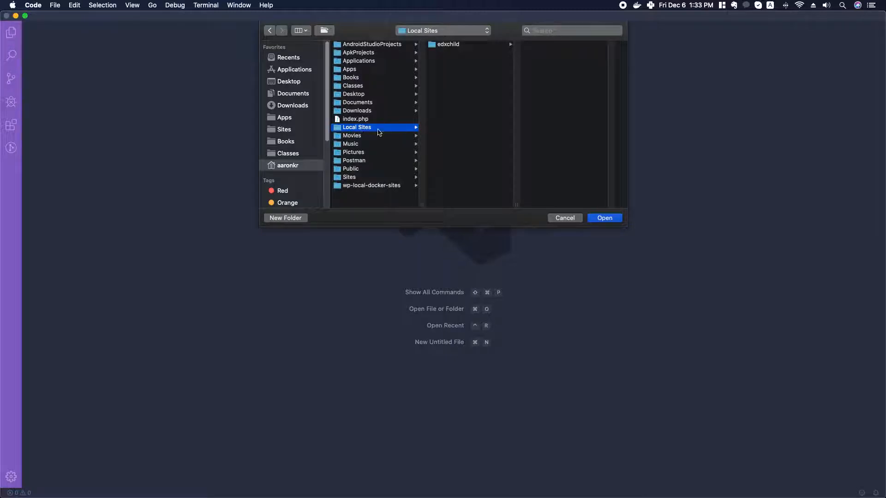
left_click(451, 48)
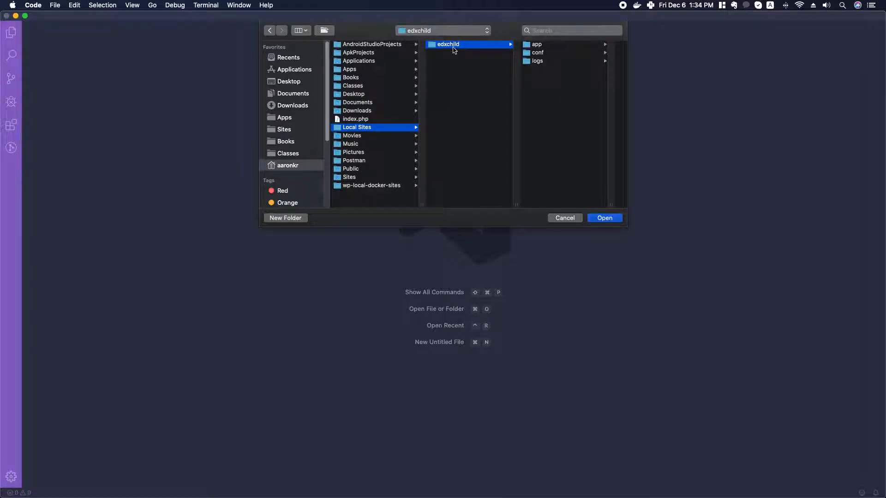
left_click(538, 44)
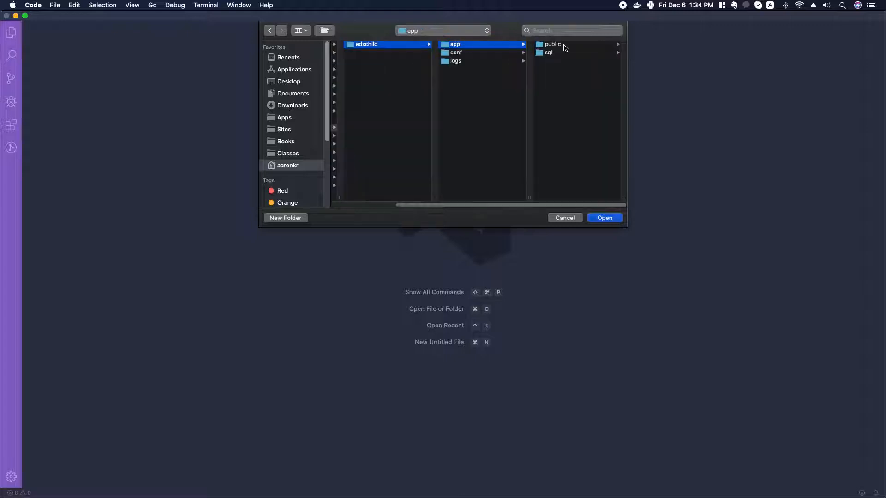
left_click(564, 46)
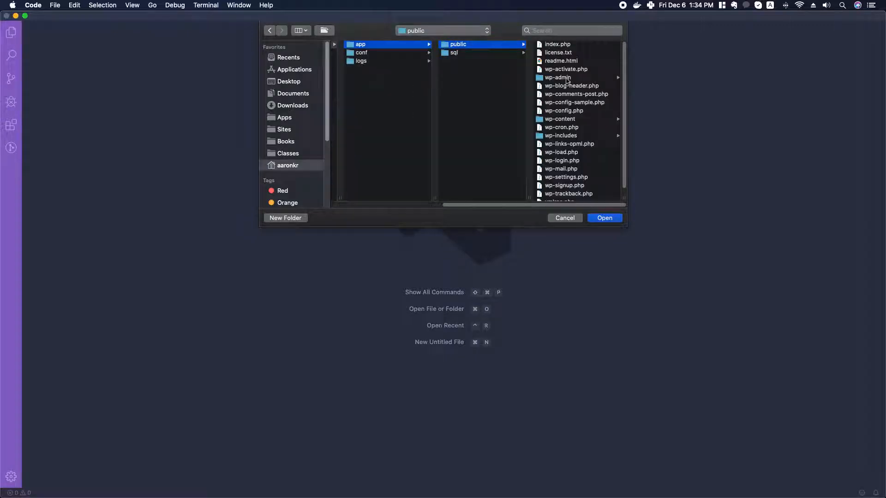
scroll(568, 81, "down", 1)
scroll(571, 86, "up", 1)
left_click(567, 112)
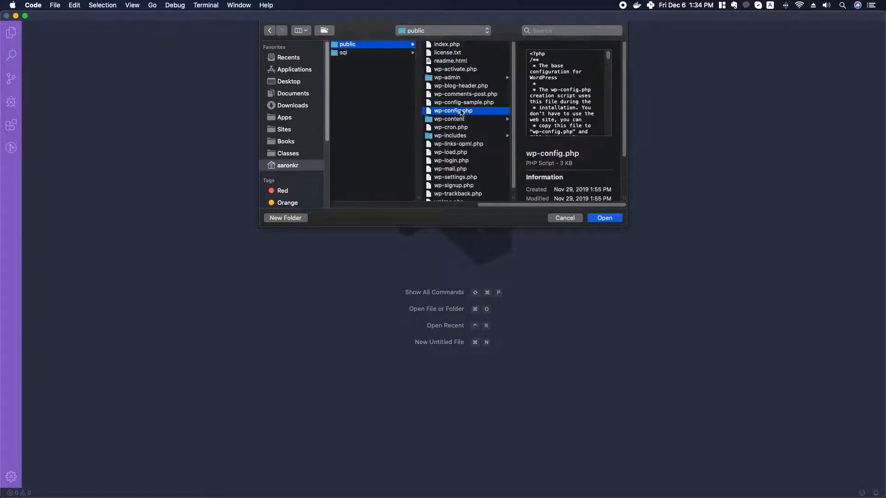
Check the wp-content plugins and themes folders, then open the public folder as the project
left_click(358, 45)
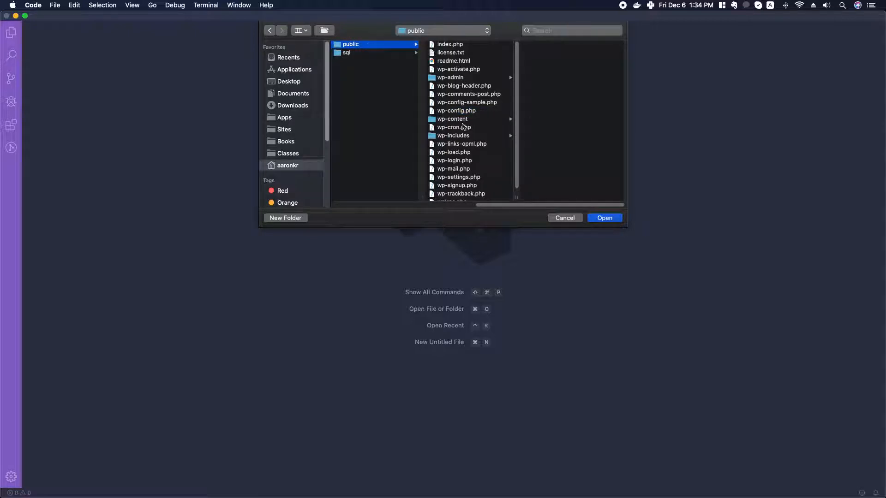
left_click(454, 121)
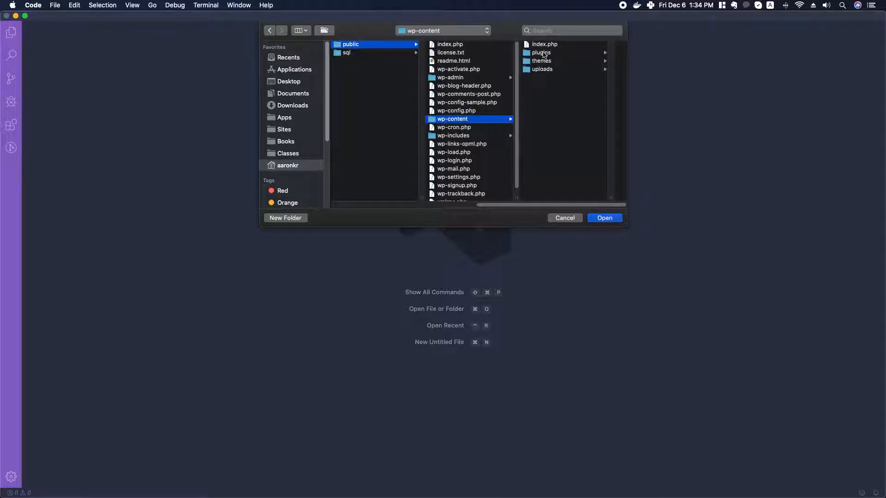
left_click(542, 54)
left_click(468, 62)
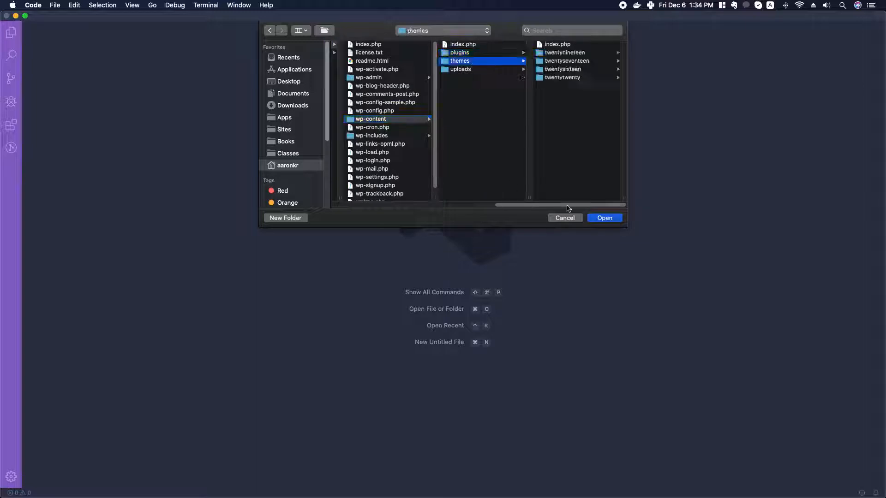
scroll(553, 206, "left", 5)
left_click(417, 45)
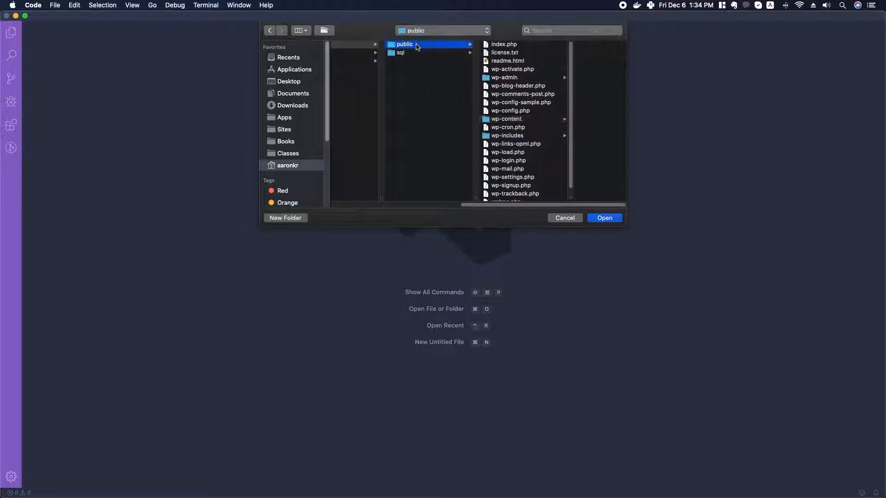
left_click(609, 220)
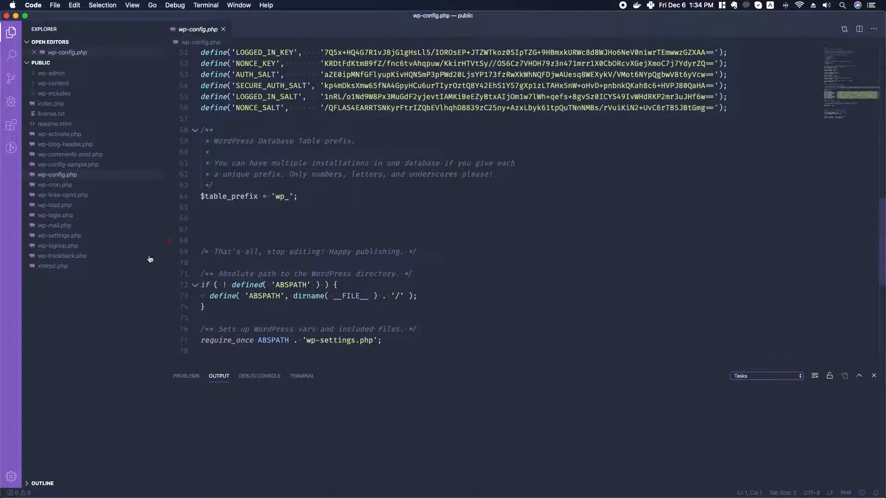
Open wp-config.php, put the cursor on blank line 66, and return to Chrome
left_click(56, 176)
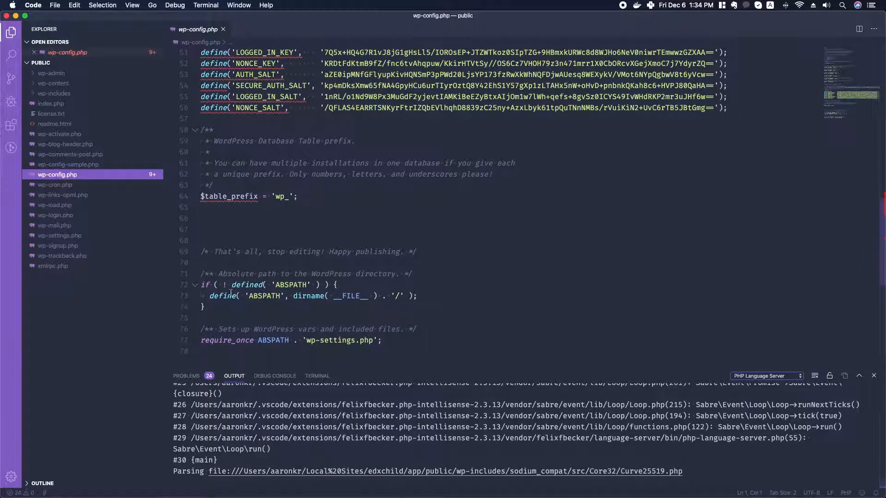
left_click(218, 223)
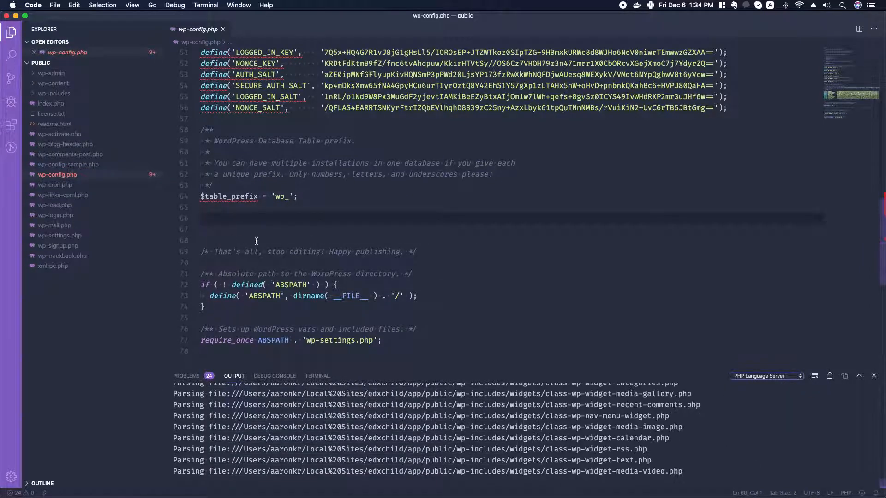
key("super+Tab")
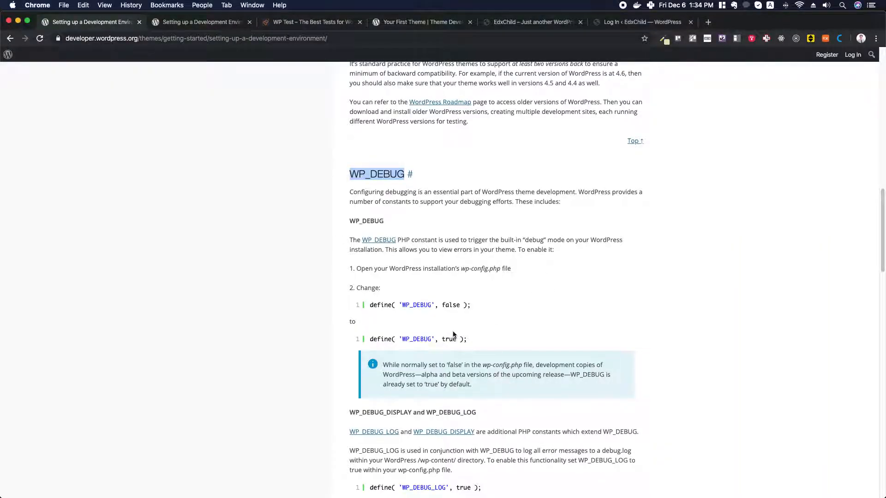
Copy define( 'WP_DEBUG', true ); from the handbook onto line 66 of wp-config.php
left_click_drag(370, 306, 471, 306)
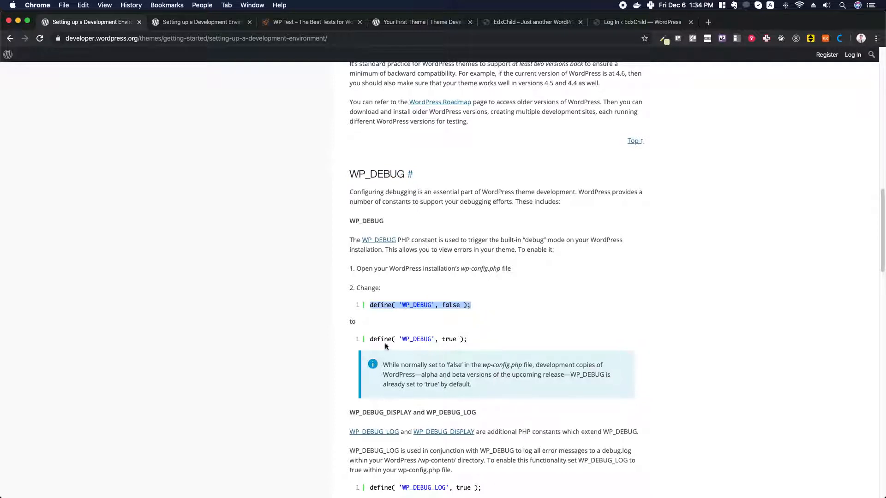
left_click_drag(371, 339, 466, 341)
key("super+c")
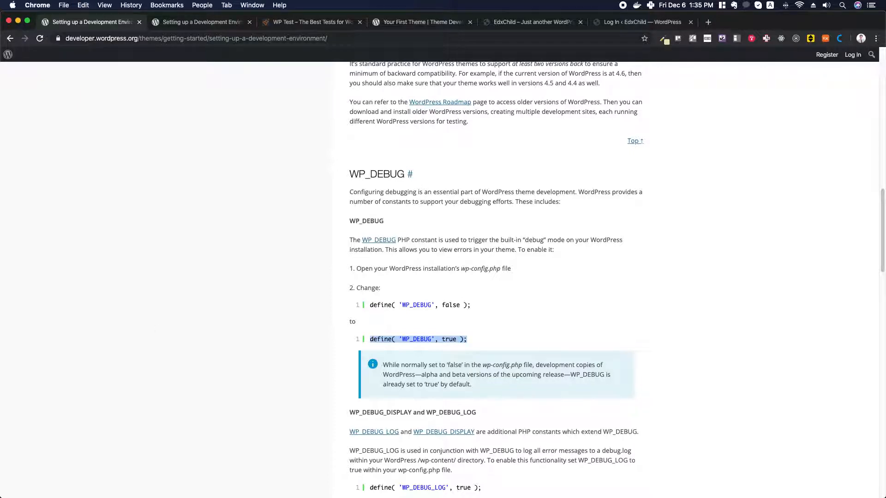
key("super+Tab")
key("super+Tab")
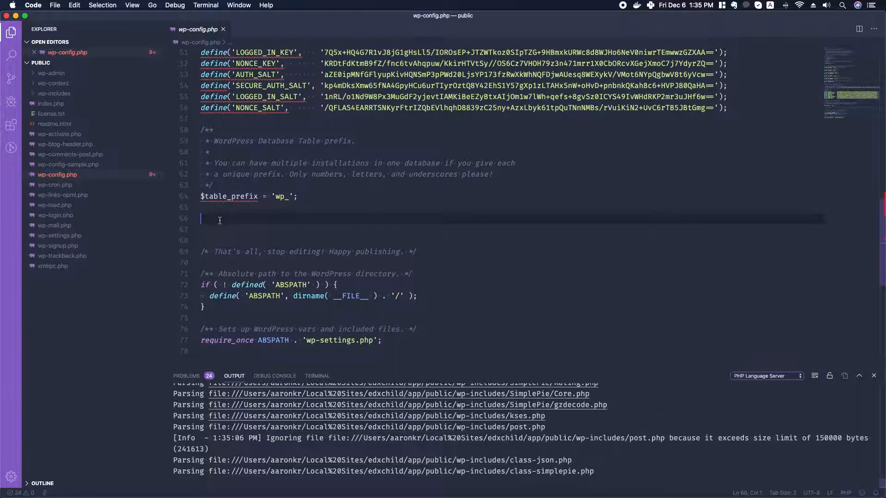
key("super+v")
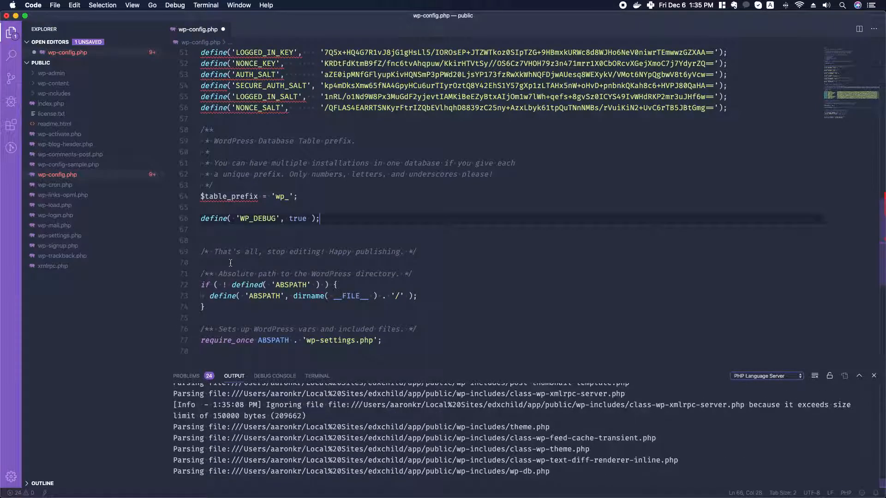
key("Return")
key("Return")
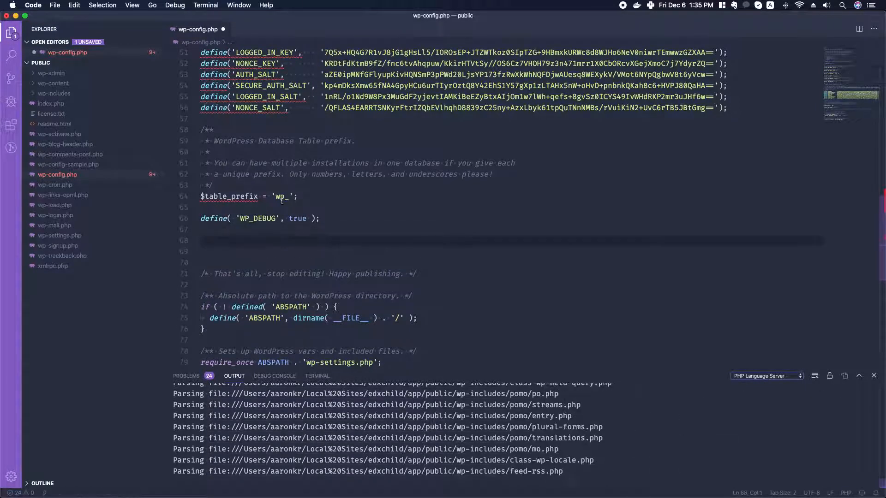
scroll(256, 195, "up", 8)
scroll(256, 195, "up", 5)
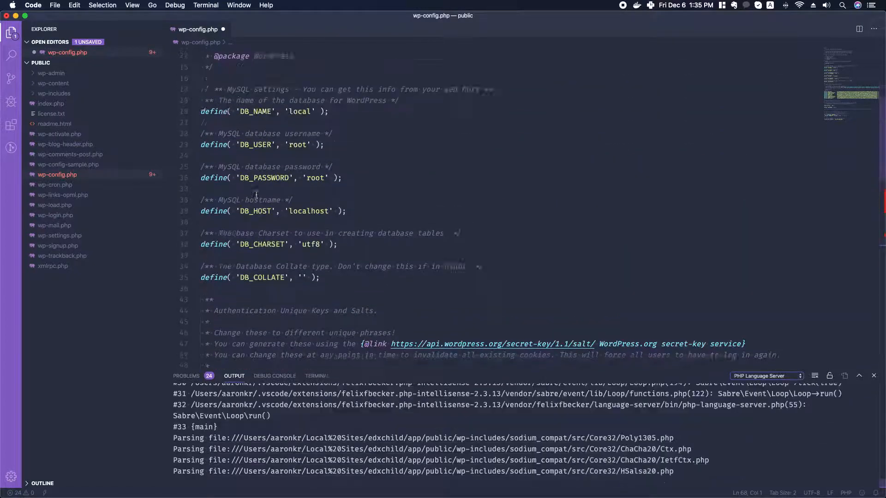
scroll(267, 177, "down", 4)
scroll(267, 178, "down", 10)
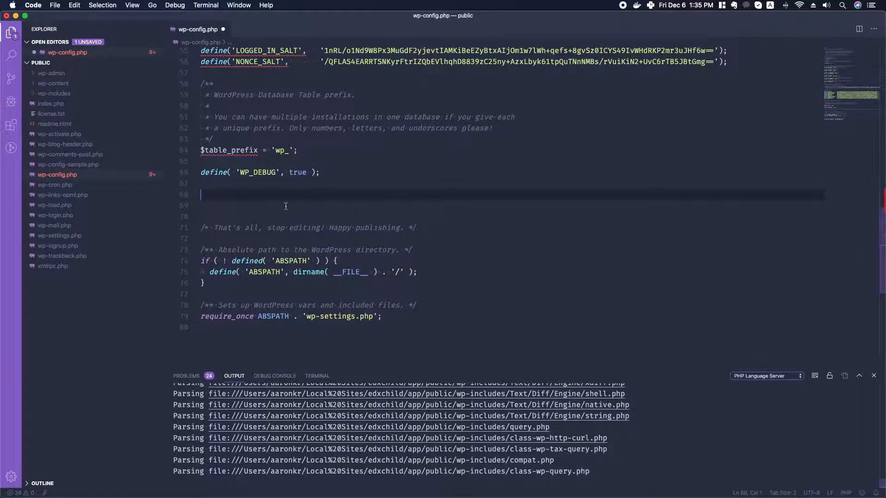
Copy define( 'WP_DEBUG_LOG', true ); from the handbook onto line 68 of wp-config.php
key("super+Tab")
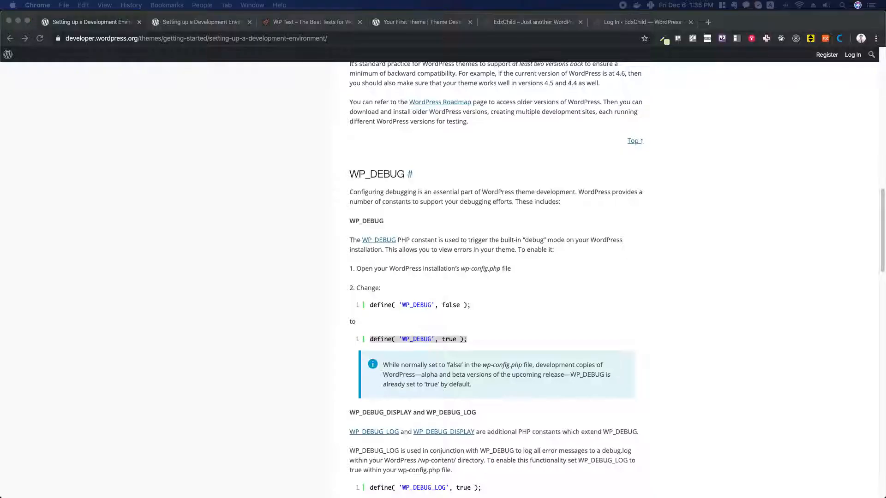
scroll(403, 340, "down", 5)
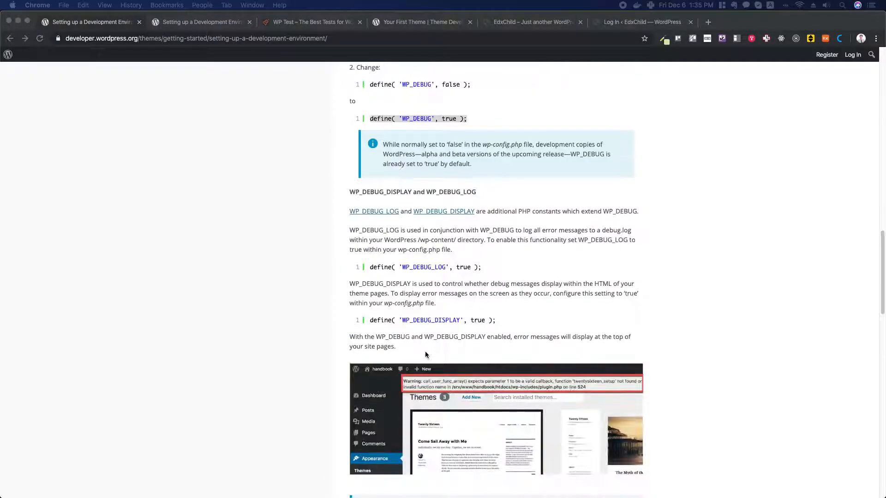
left_click_drag(372, 267, 482, 267)
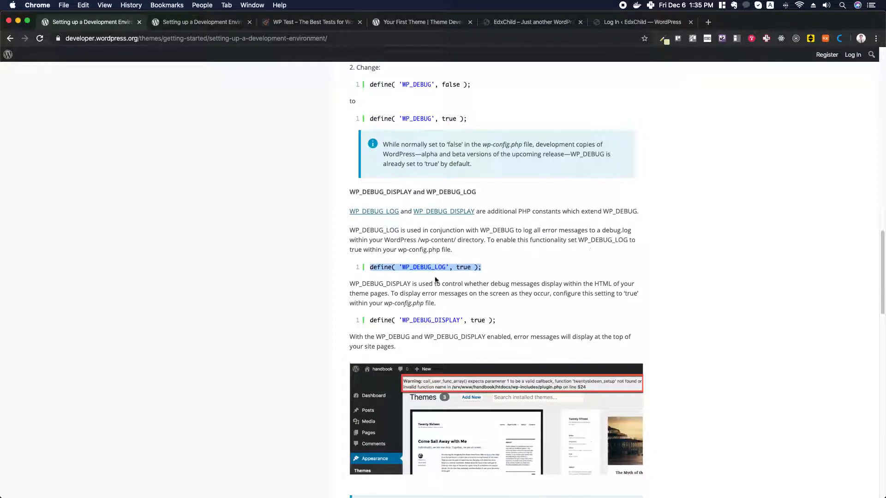
left_click(608, 231)
left_click_drag(601, 230, 631, 230)
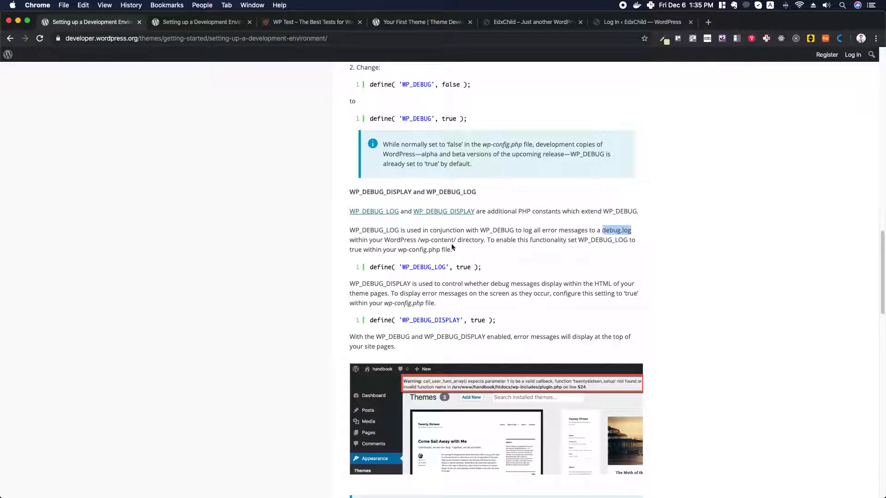
left_click_drag(417, 239, 457, 240)
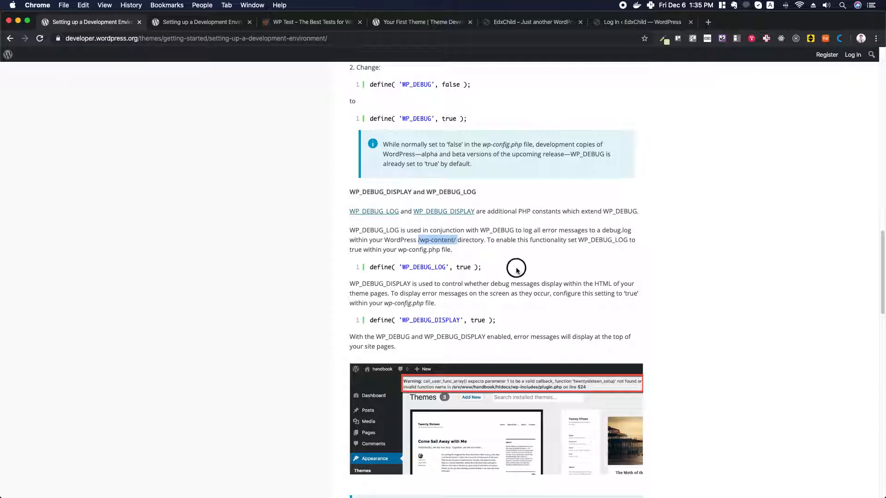
left_click_drag(369, 267, 480, 268)
key("super+c")
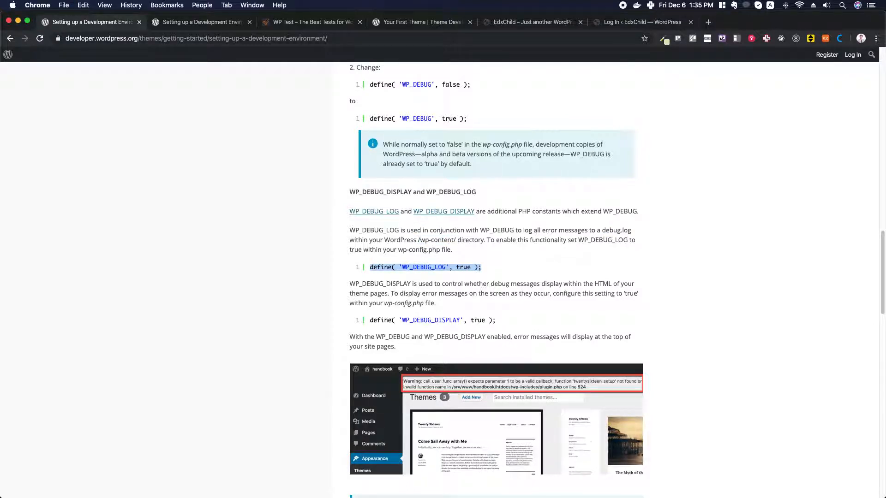
key("super+Tab")
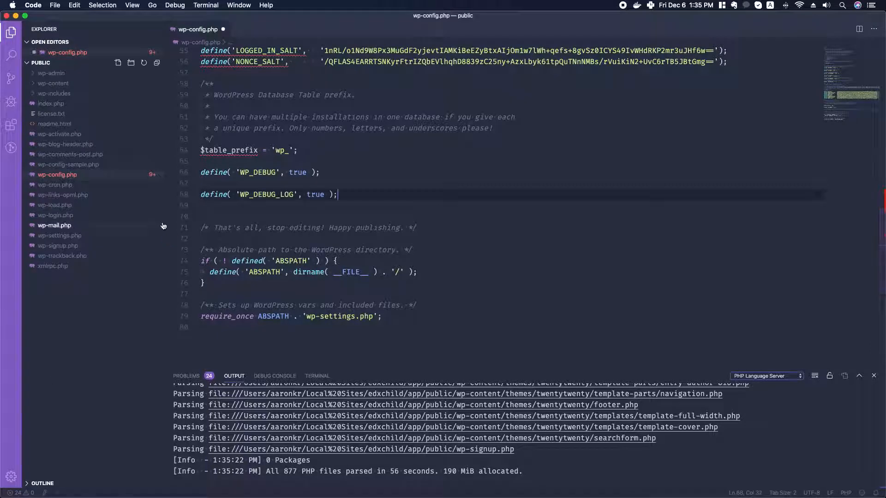
key("super+v")
key("Return")
key("Return")
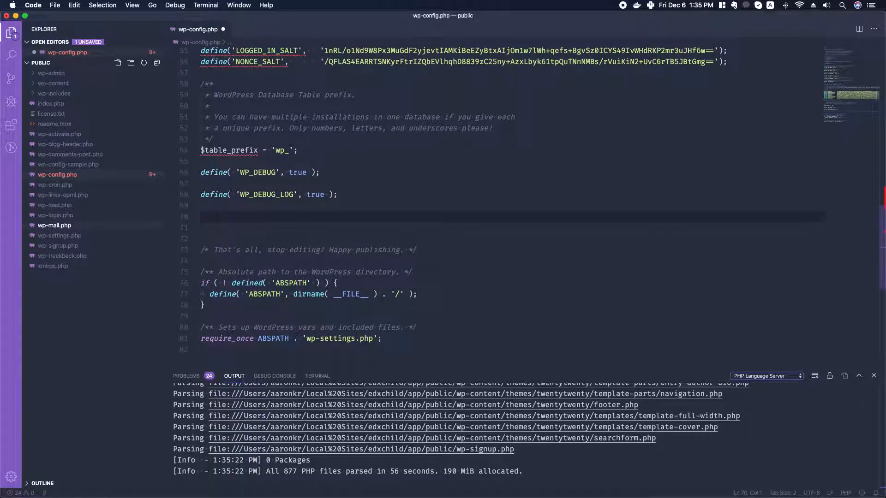
Select and copy define( 'WP_DEBUG_DISPLAY', true ); from the handbook's debugging section
key("super+Tab")
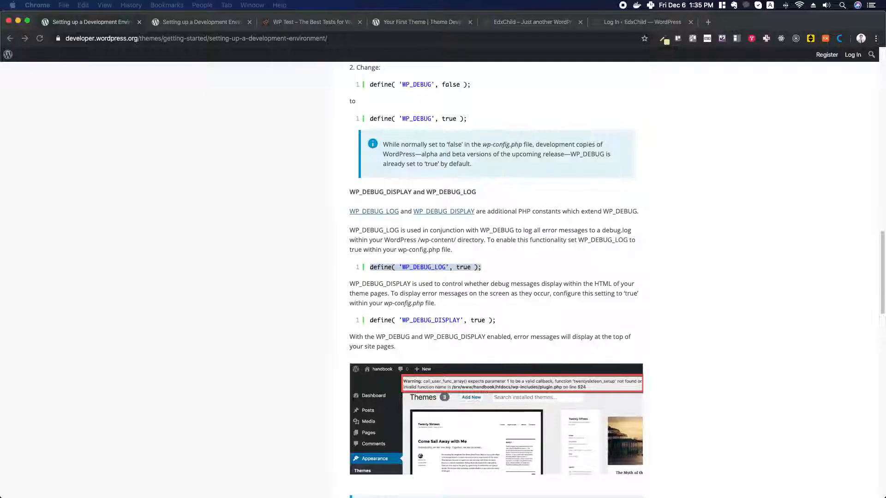
scroll(596, 295, "down", 3)
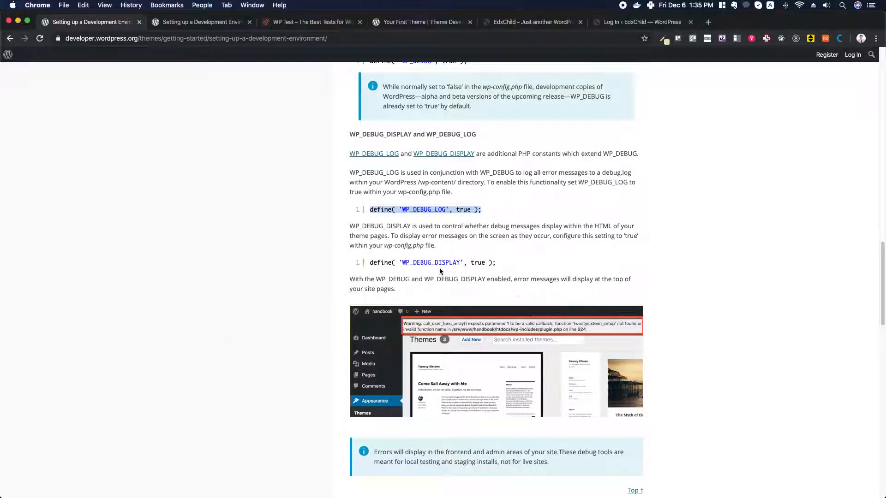
left_click_drag(372, 263, 498, 265)
key("super+c")
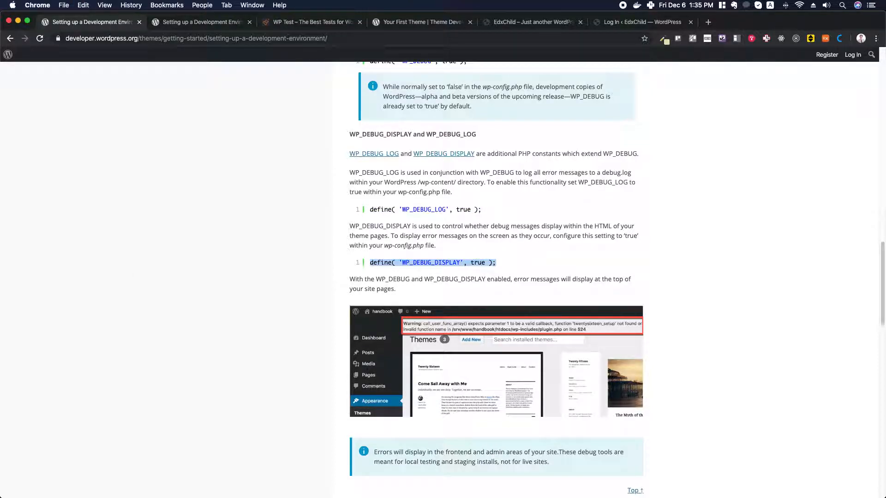
key("super+Tab")
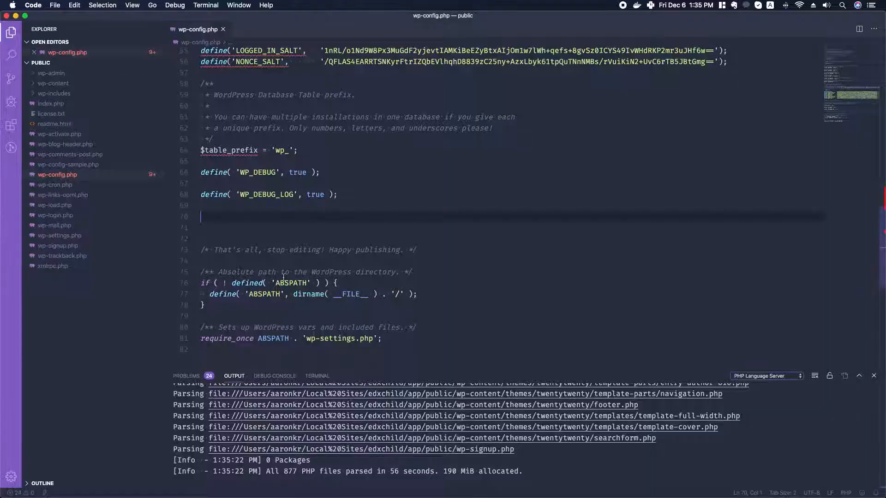
Paste the WP_DEBUG_DISPLAY true line on line 70 and save wp-config.php
key("super+v")
key("super+s")
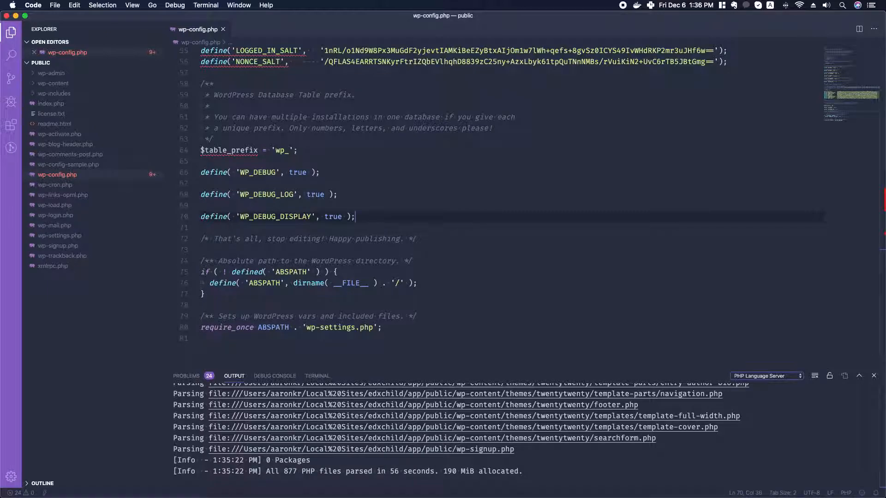
key("super+Tab")
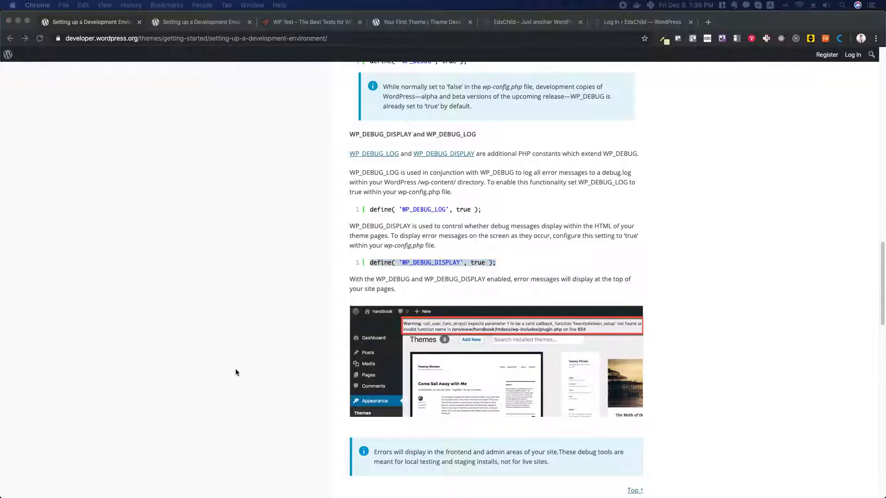
Scroll to the Test Data section and highlight its WordPress.com Theme Unit Test Data heading
scroll(483, 207, "down", 5)
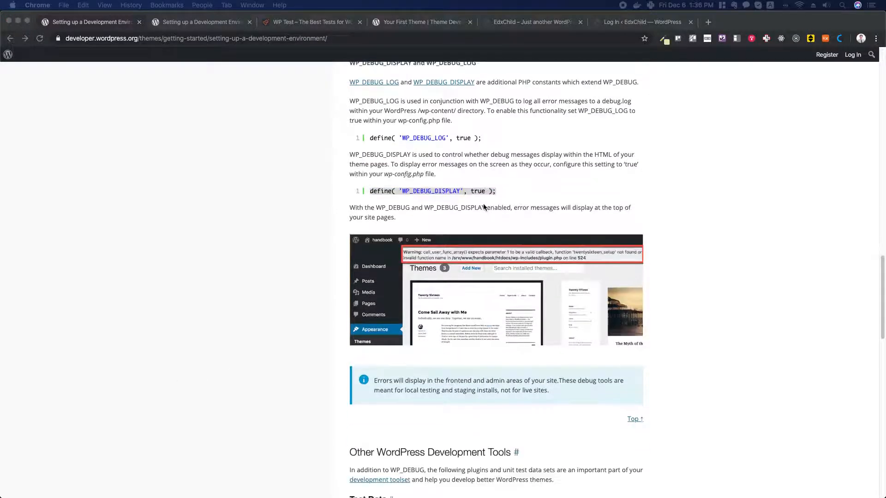
scroll(482, 207, "down", 4)
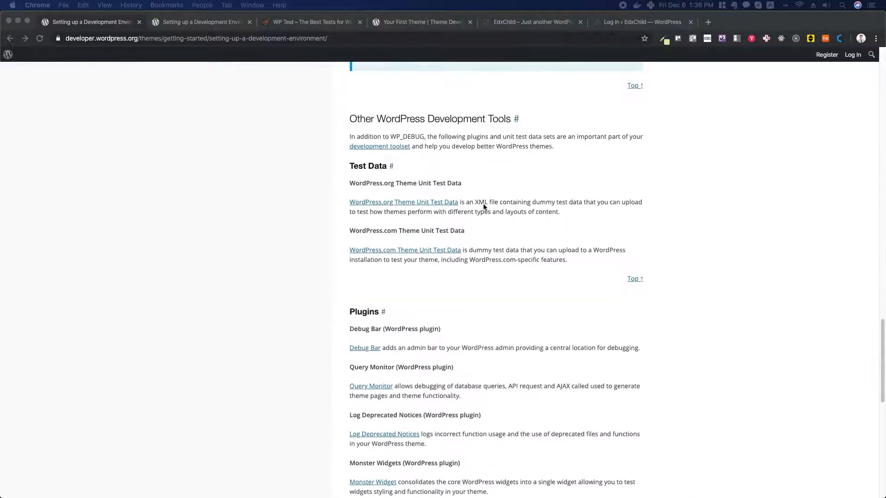
left_click(353, 167)
left_click_drag(352, 165, 395, 183)
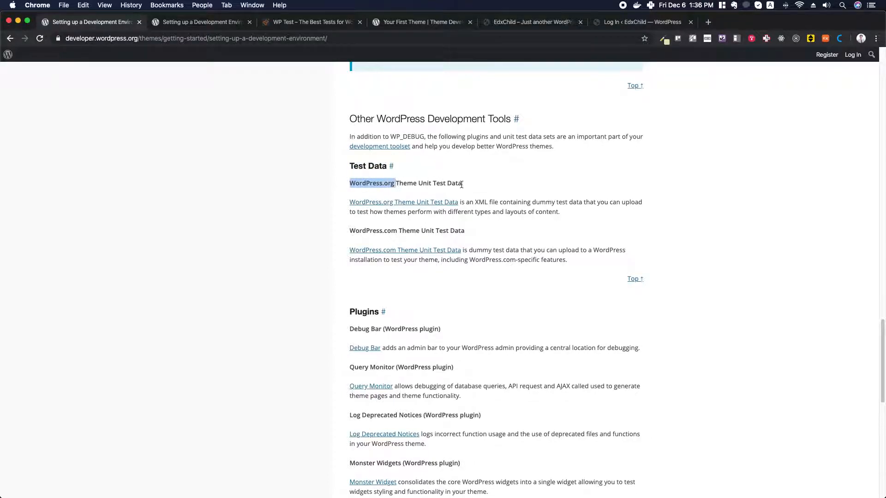
left_click_drag(350, 229, 464, 231)
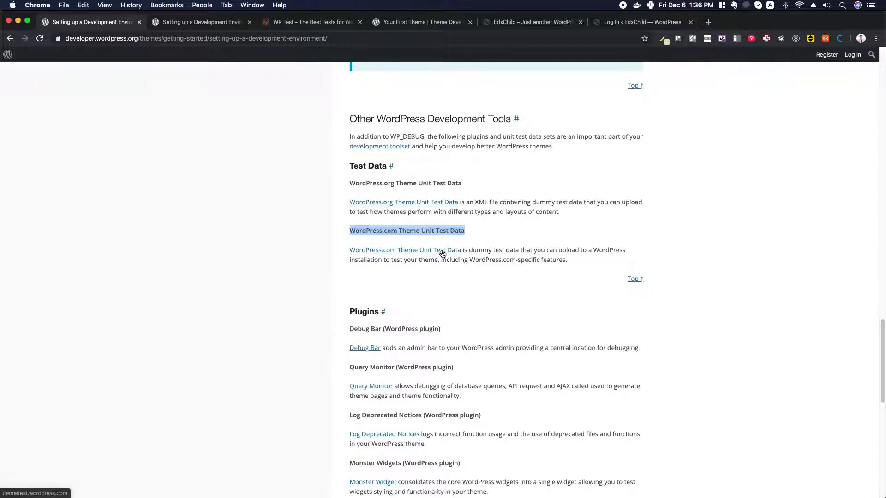
Open the WordPress.org Theme Unit Test page in a new tab and preview its raw XML file
right_click(412, 205)
left_click(426, 207)
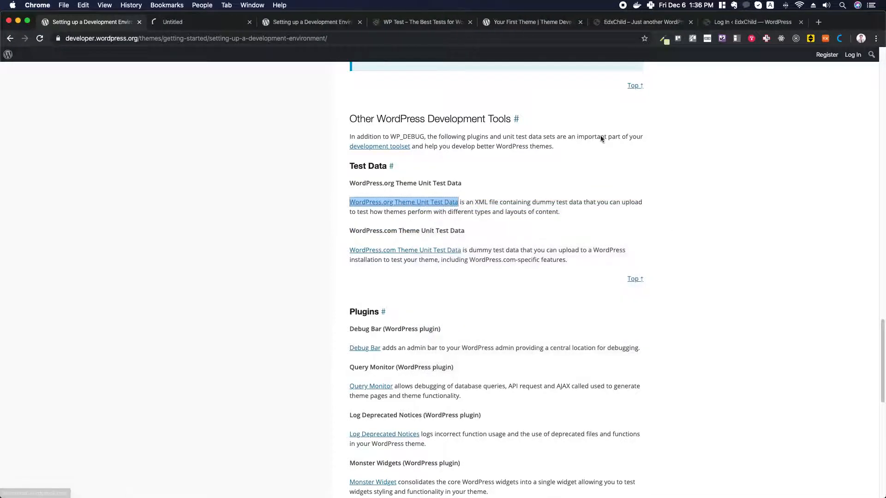
left_click(202, 23)
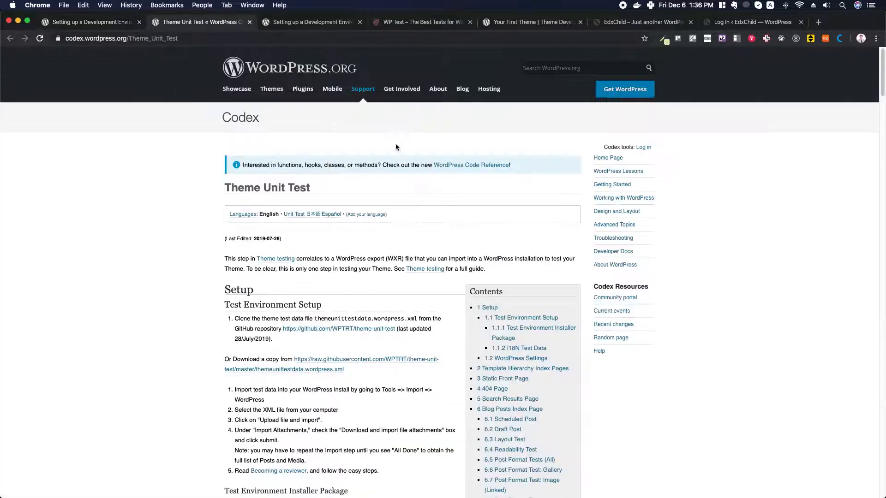
left_click(324, 363)
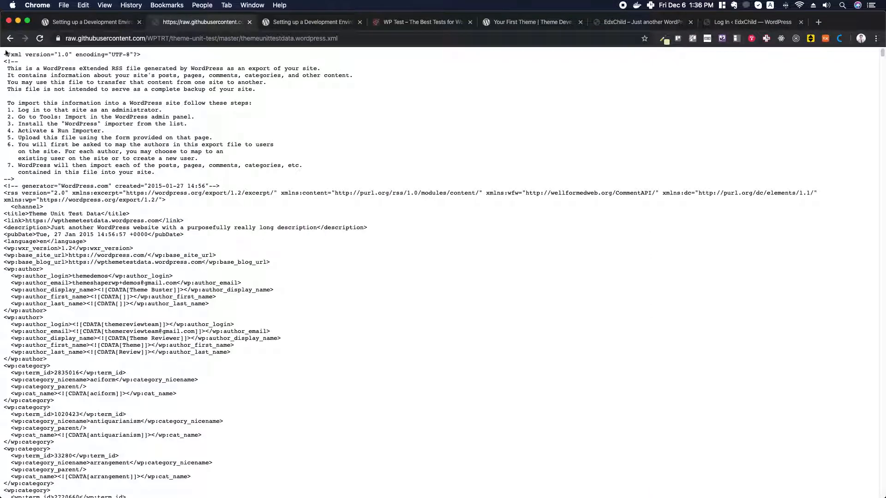
left_click(8, 39)
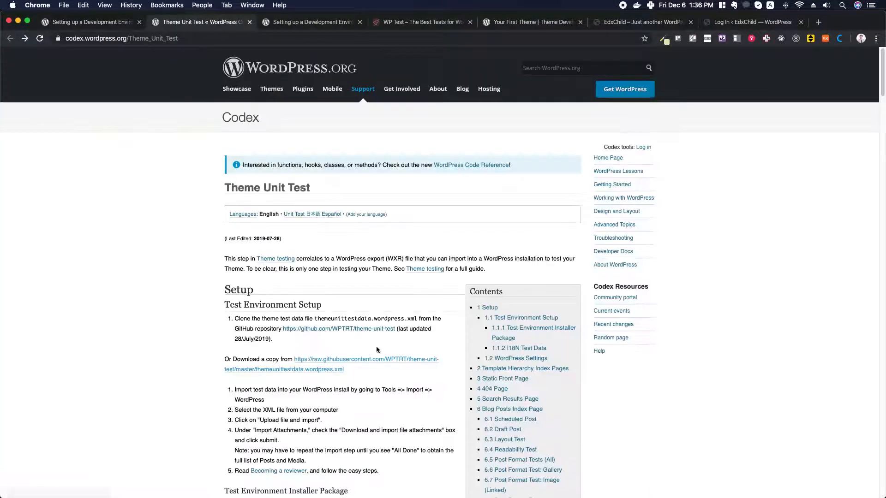
Save the raw test data link as index.xml in the Local Sites folder
right_click(363, 362)
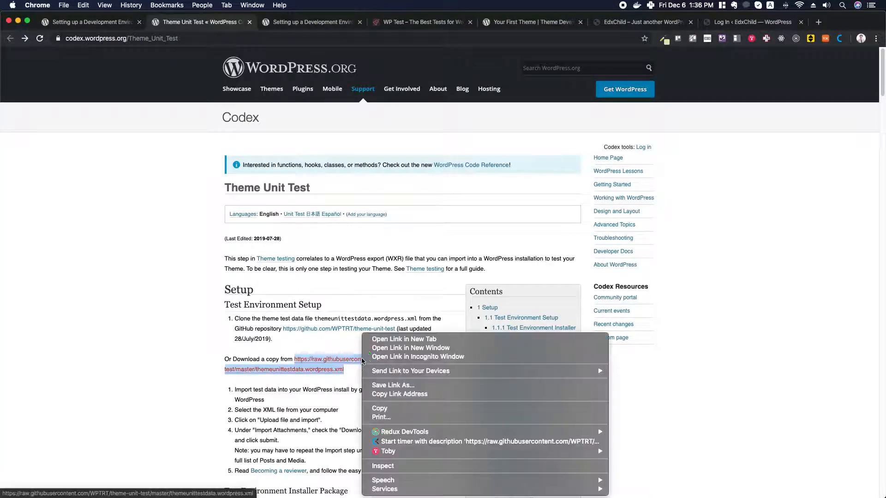
left_click(400, 394)
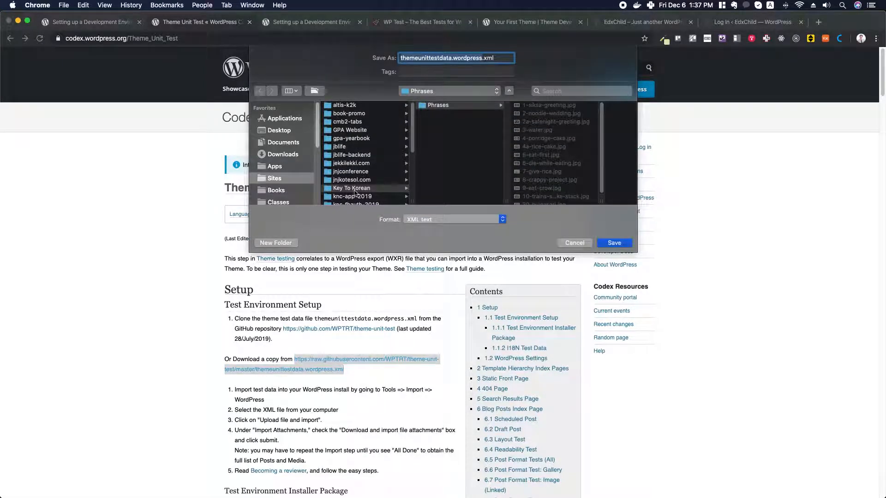
scroll(291, 184, "down", 3)
left_click(280, 182)
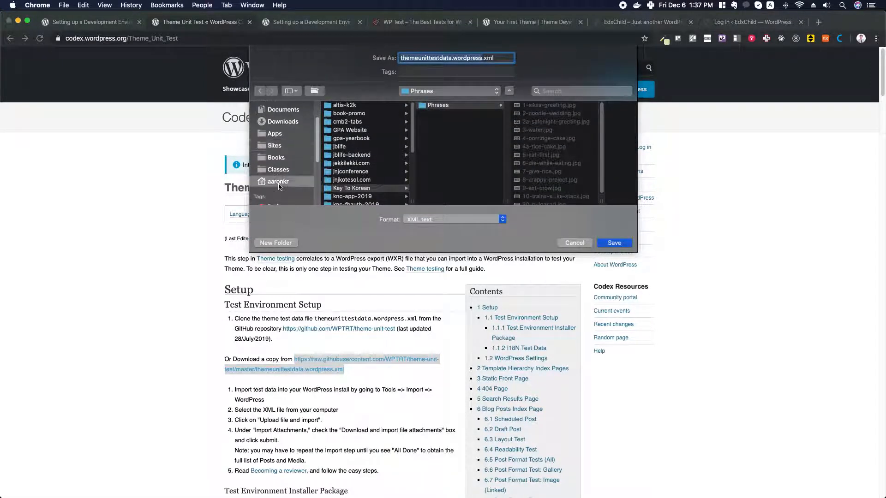
scroll(355, 147, "down", 3)
left_click(348, 134)
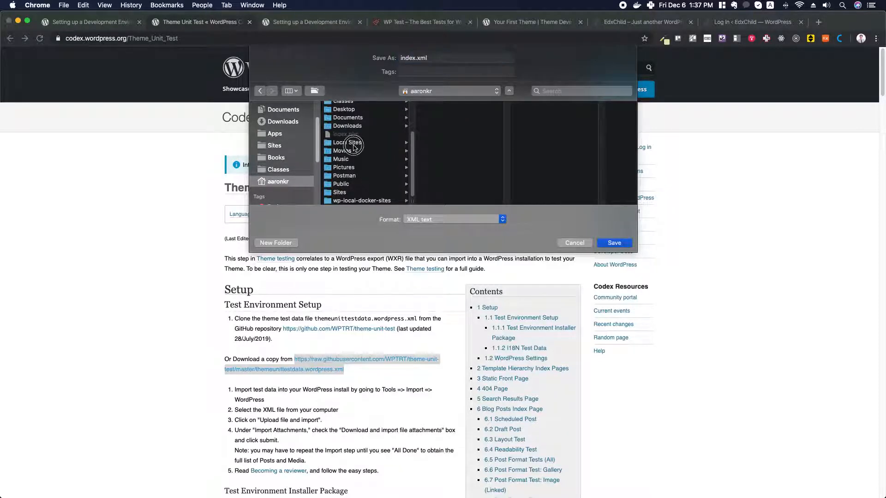
left_click(354, 143)
left_click(443, 106)
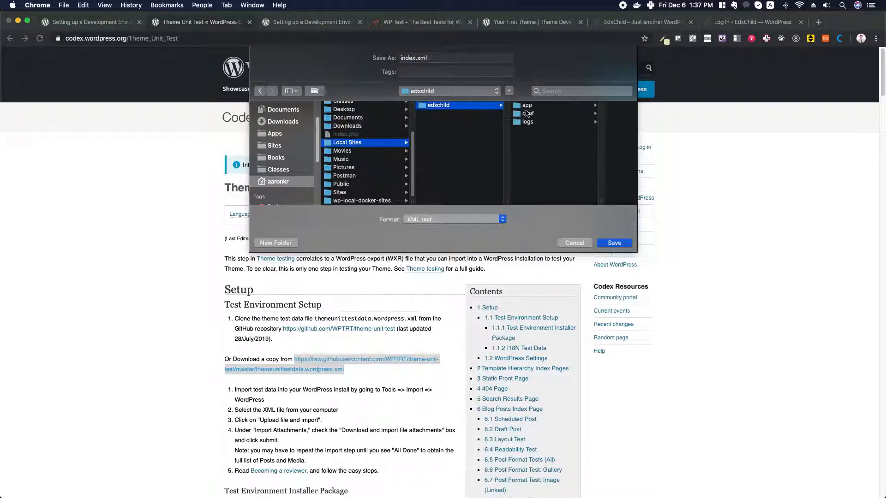
left_click(349, 144)
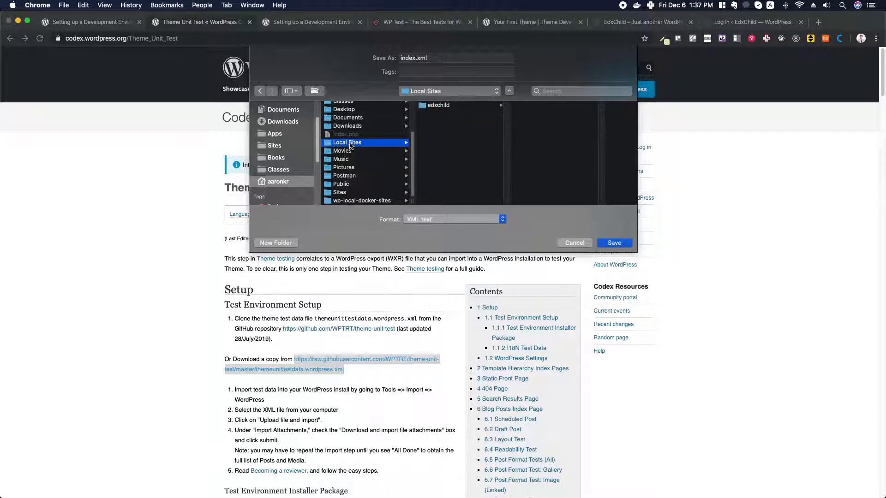
left_click(622, 244)
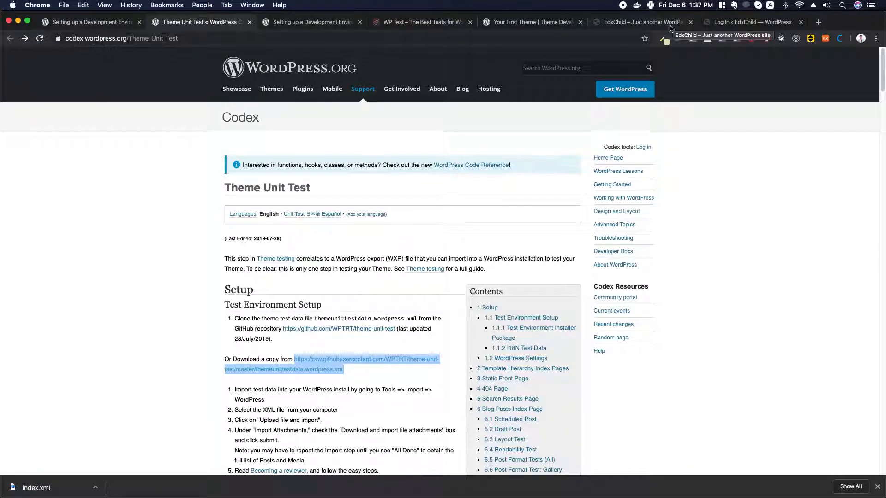
Switch to Local and open the EdxChild site's WordPress admin from its overview
key("super+Tab")
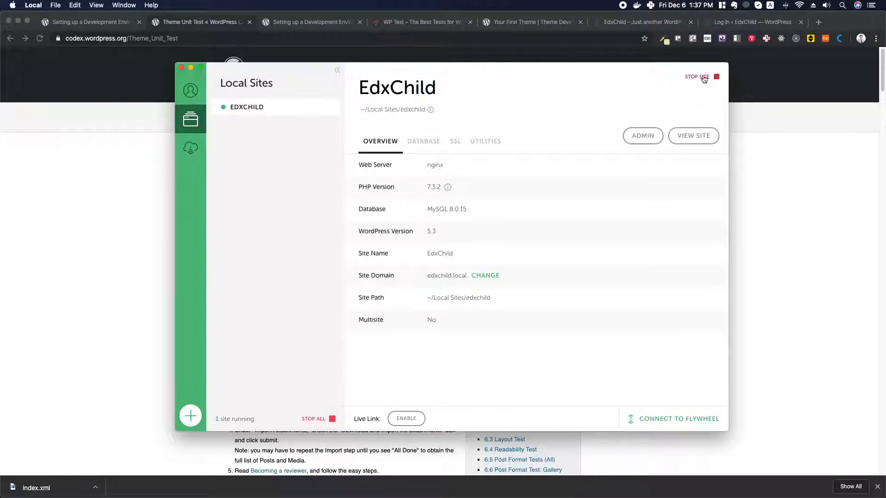
left_click(638, 138)
Log in to the EdxChild dashboard with the admin username and password, dismissing the save-password prompt
left_click(756, 24)
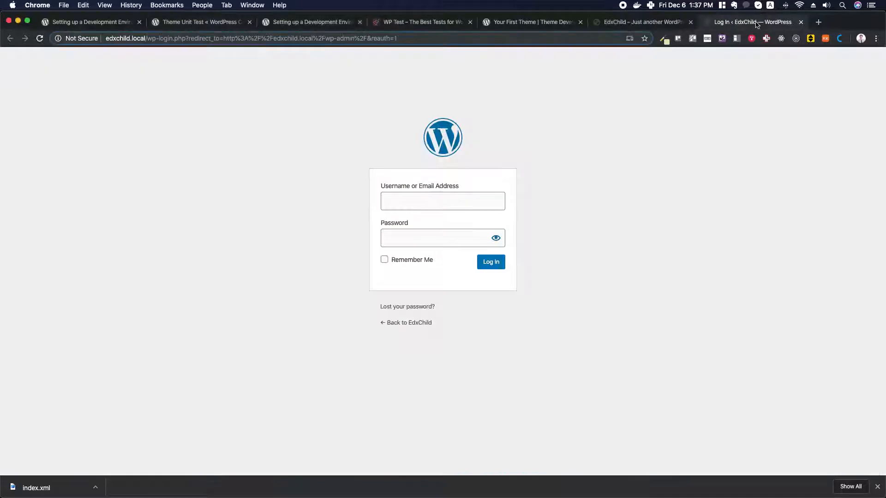
left_click(446, 202)
type("admin")
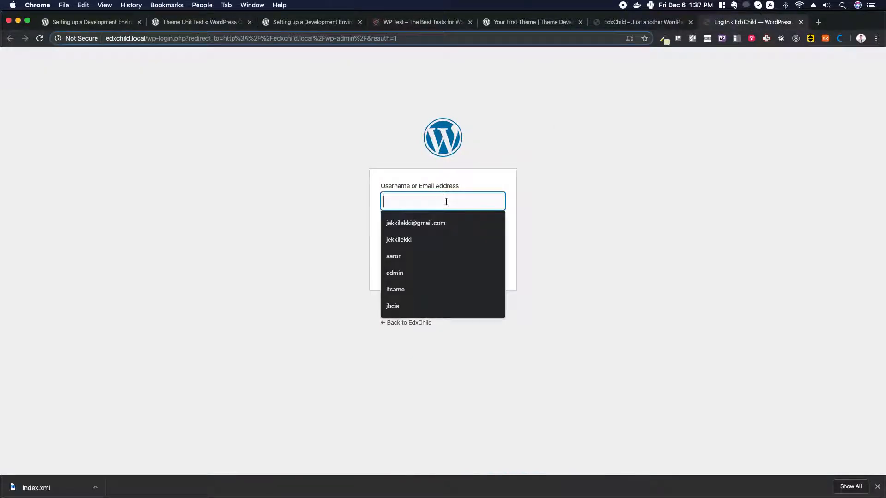
key("Tab")
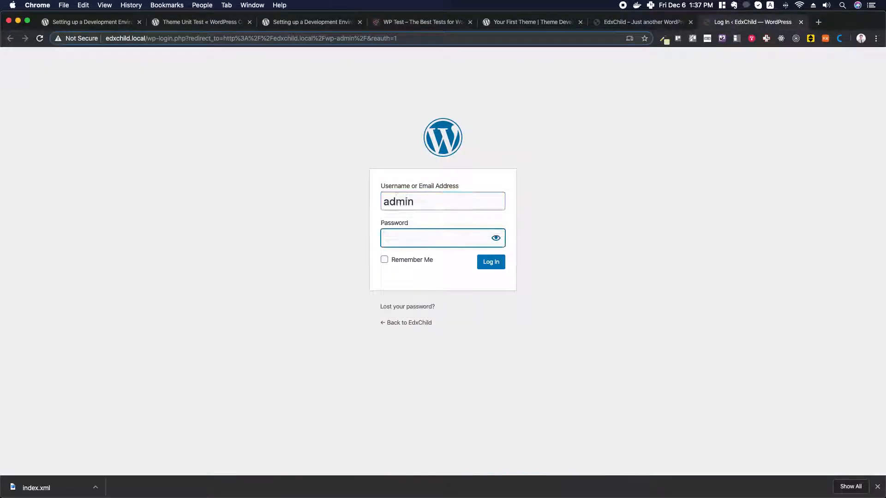
type("ad")
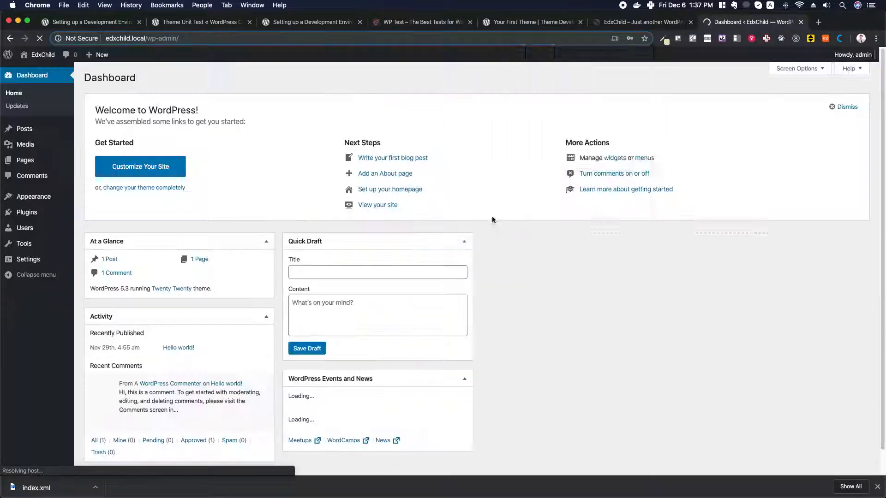
left_click(645, 54)
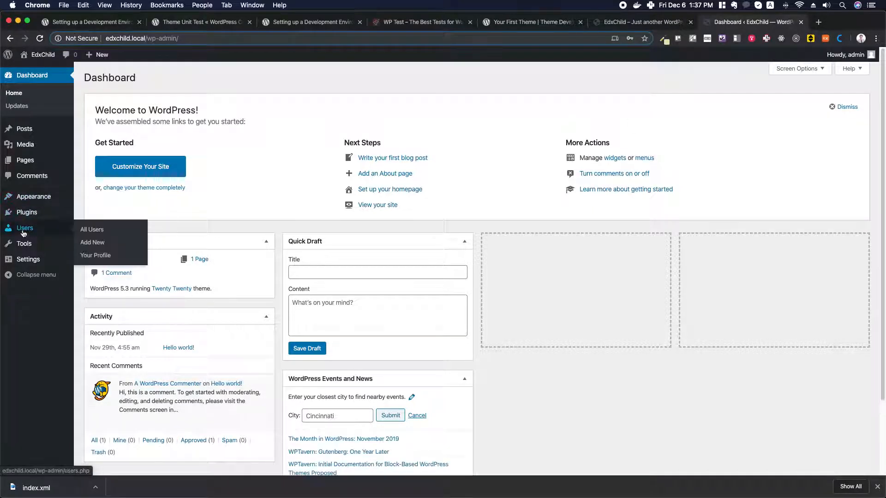
Install the WordPress importer from the Tools > Import page
mouse_move(24, 244)
left_click(87, 260)
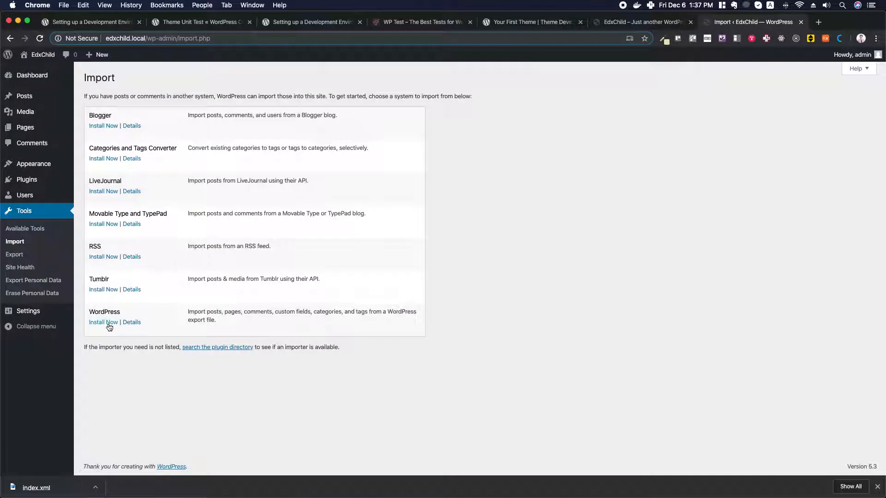
left_click(109, 323)
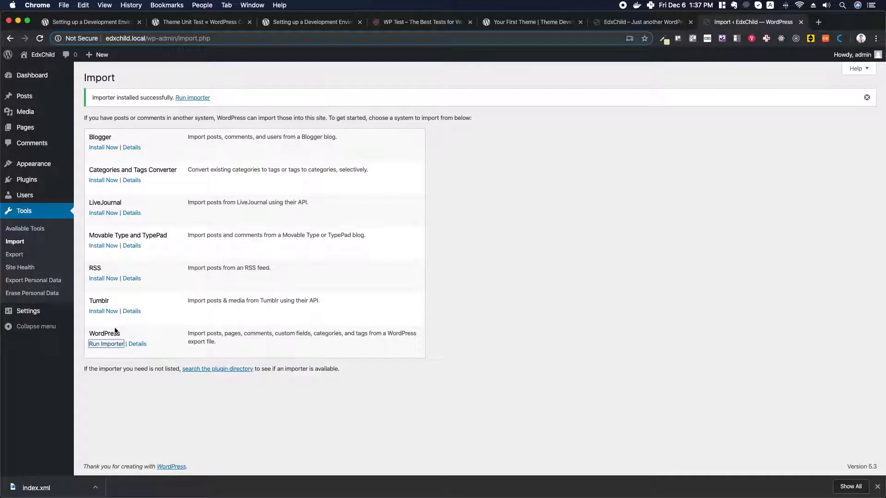
Upload index.xml to the WordPress importer and submit with file attachment downloading enabled
left_click(109, 348)
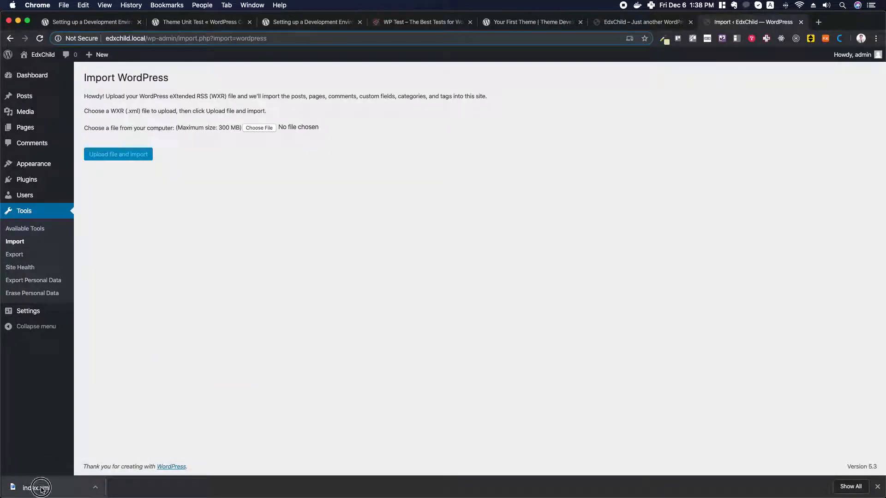
left_click_drag(38, 487, 262, 132)
left_click(130, 158)
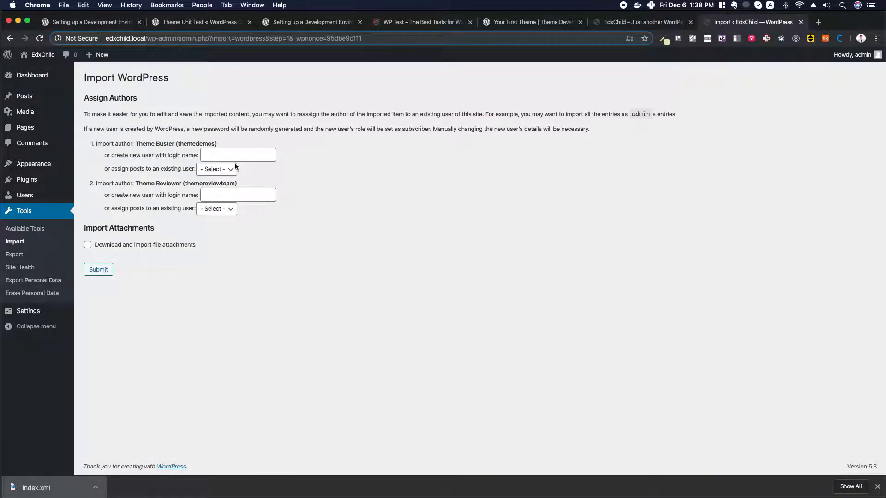
left_click(87, 245)
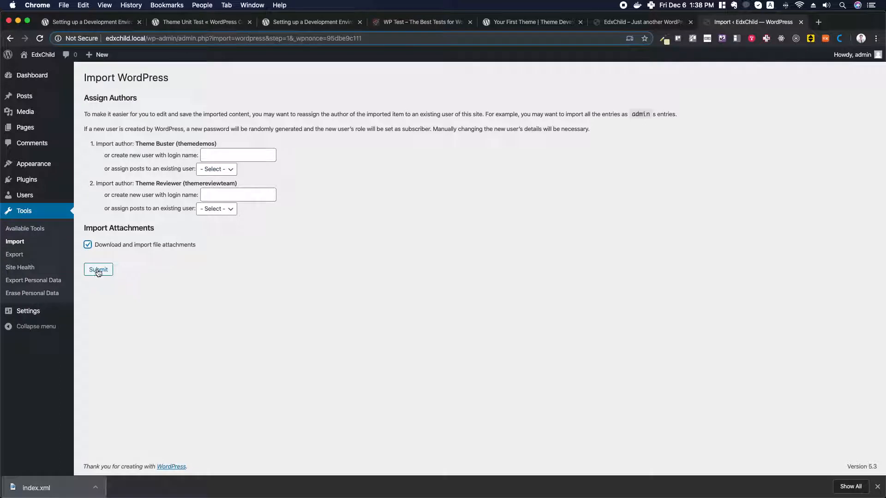
left_click(100, 270)
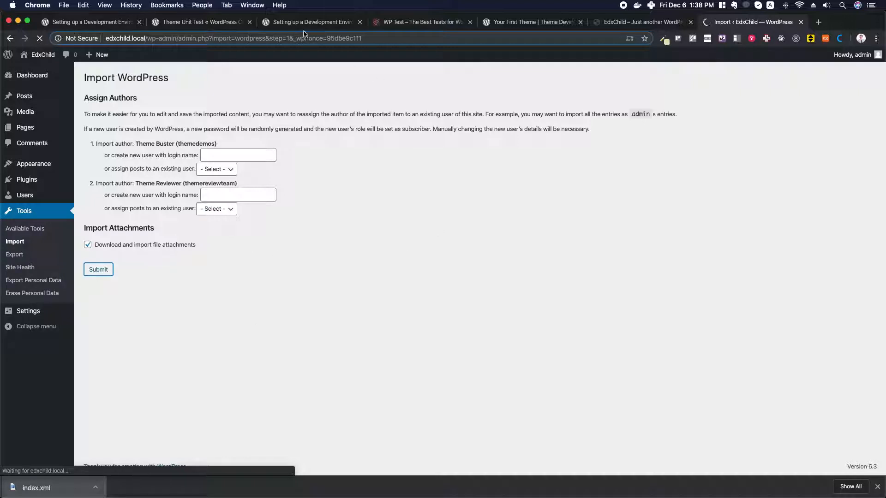
From the development-environment guide's Plugins list, open the Developer link's WordPress.org page in a new tab
left_click(91, 25)
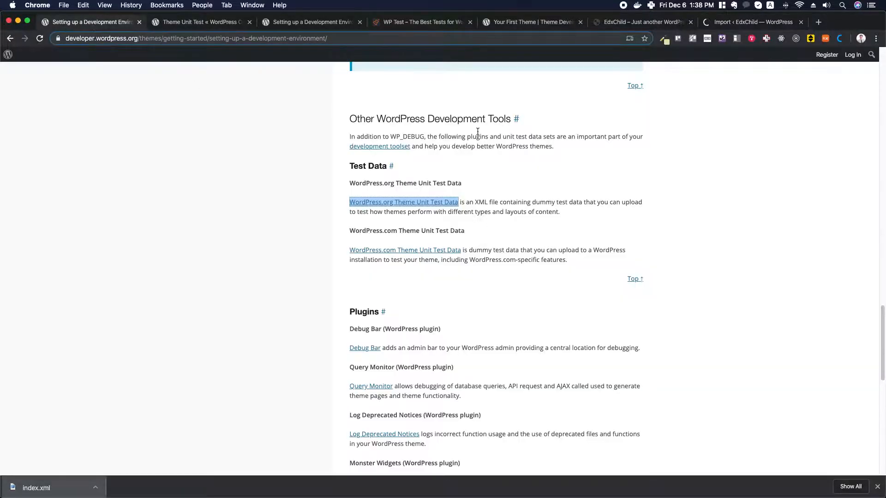
scroll(442, 170, "down", 5)
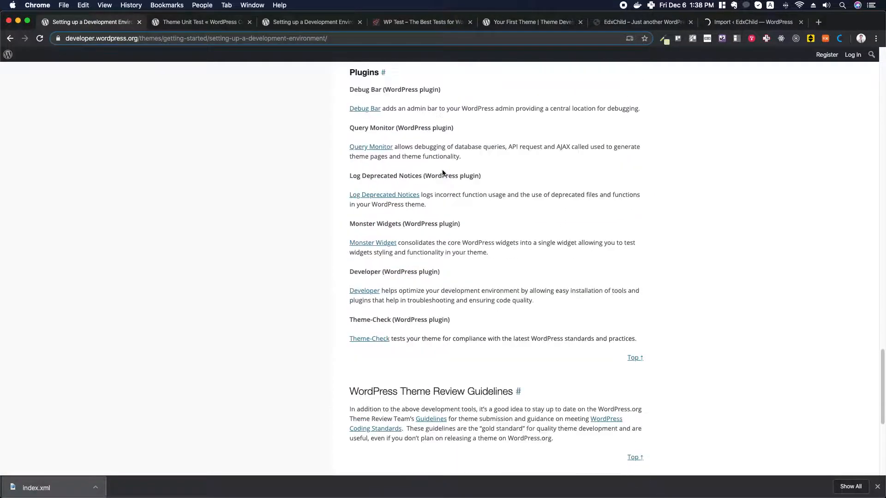
scroll(442, 173, "up", 1)
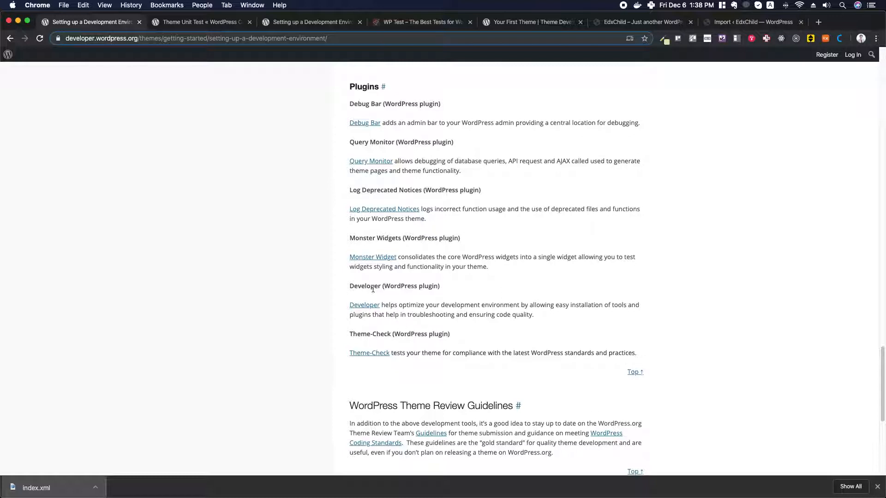
left_click_drag(351, 287, 381, 286)
left_click(357, 142)
left_click_drag(358, 142, 394, 142)
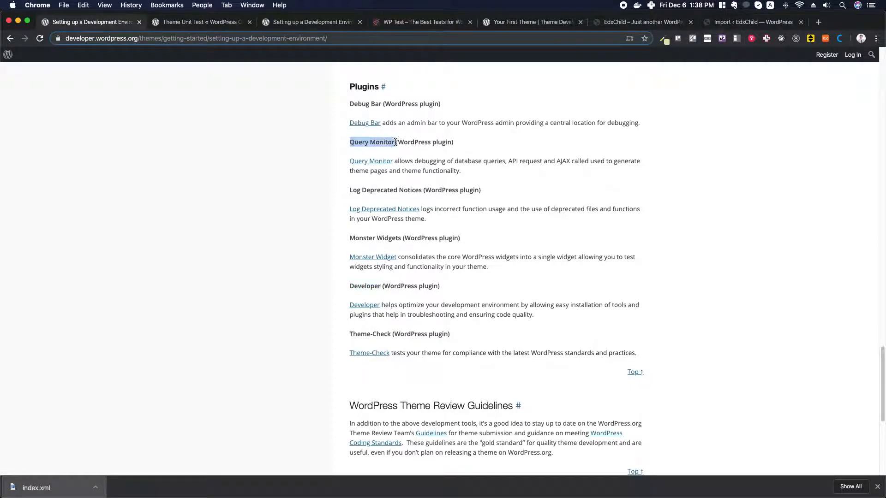
left_click_drag(351, 285, 380, 286)
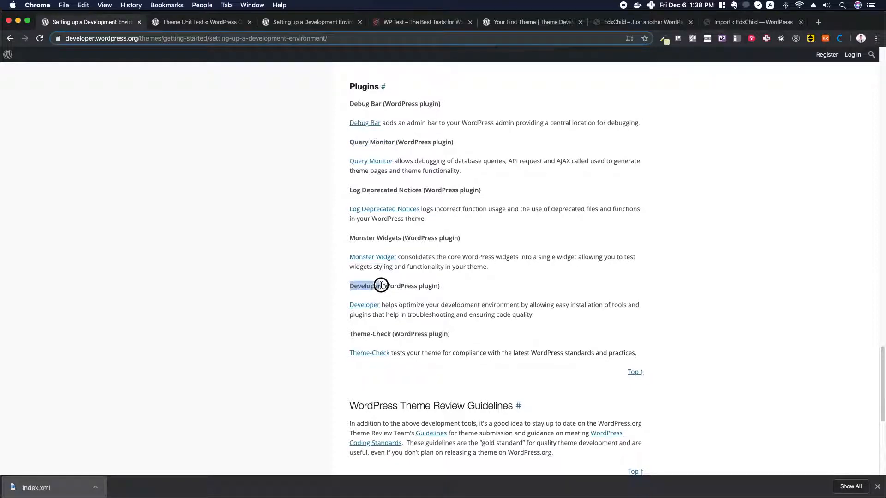
right_click(367, 307)
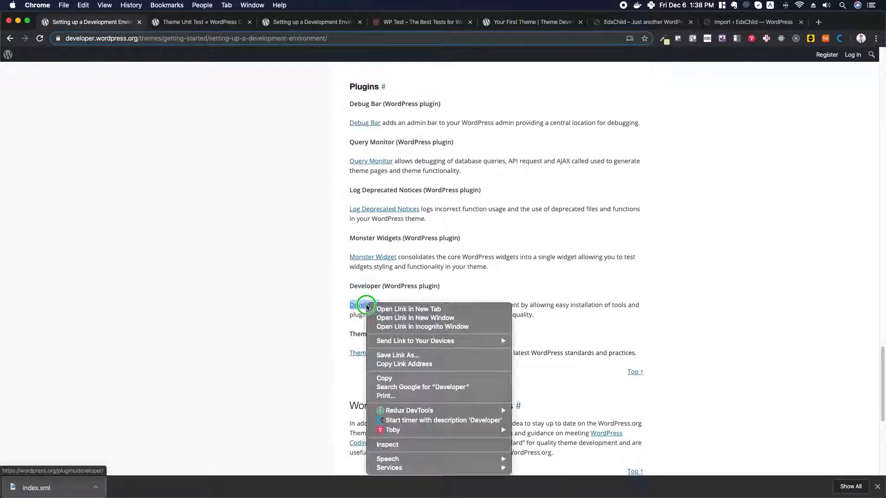
left_click(385, 309)
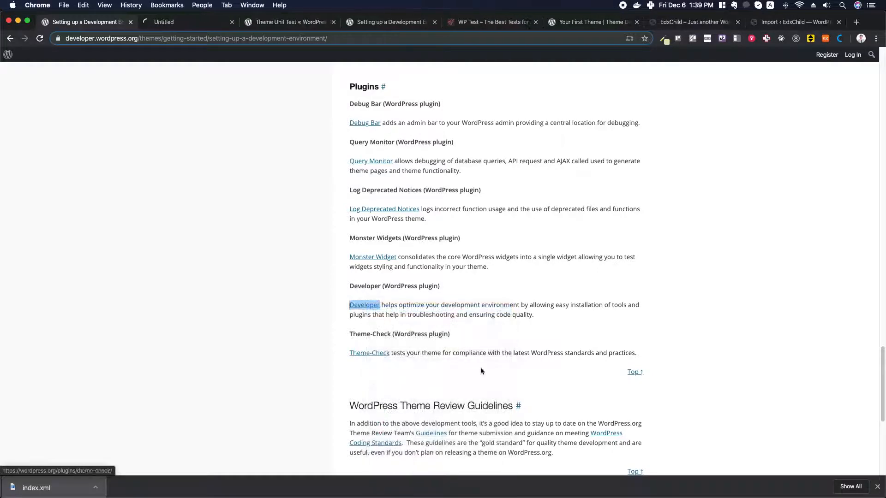
left_click(177, 23)
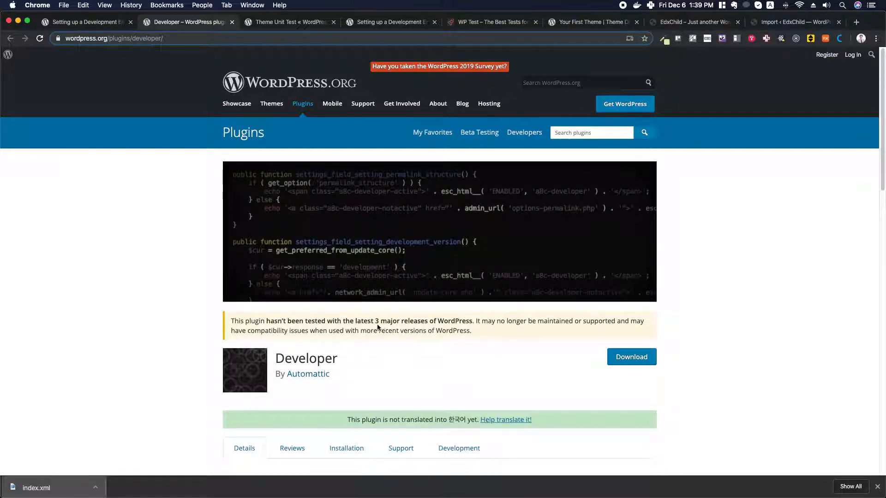
Download developer.1.2.6.zip and return to the Import ‹ EdxChild tab showing the finished import
left_click_drag(267, 322, 472, 322)
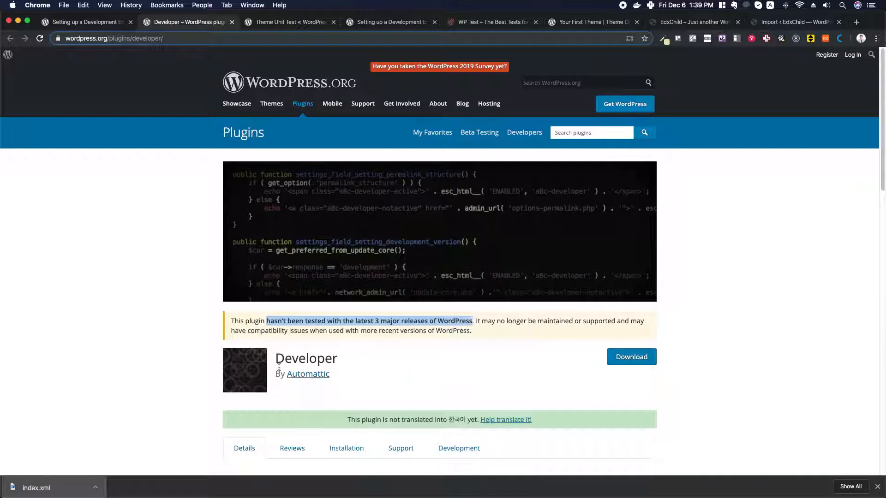
left_click(634, 359)
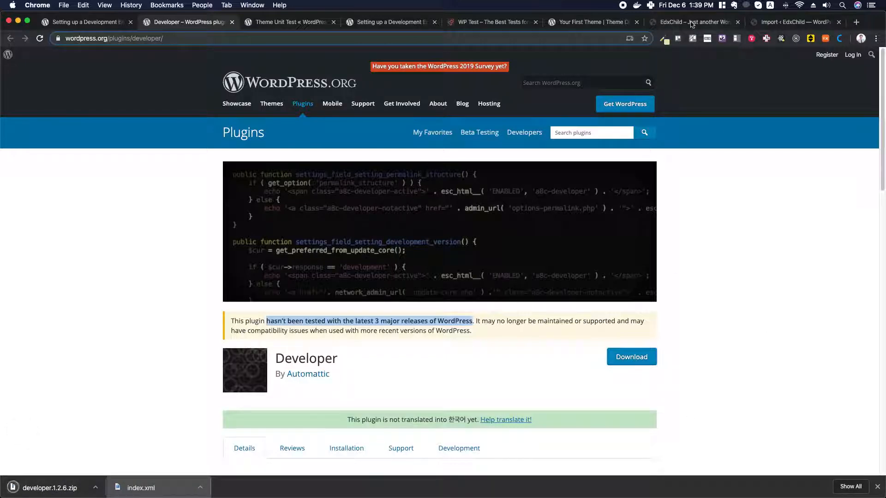
left_click(796, 24)
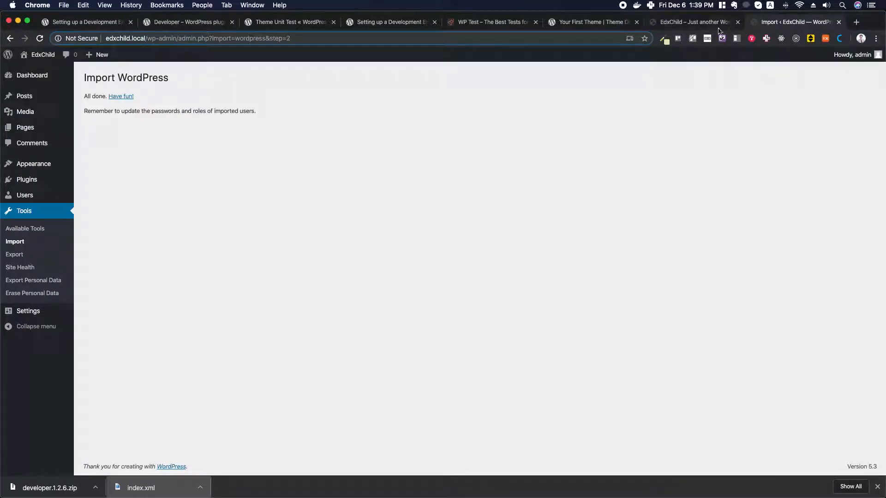
Reload the EdxChild front page and scroll through imported posts like Template: Sticky, then return to top
left_click(691, 25)
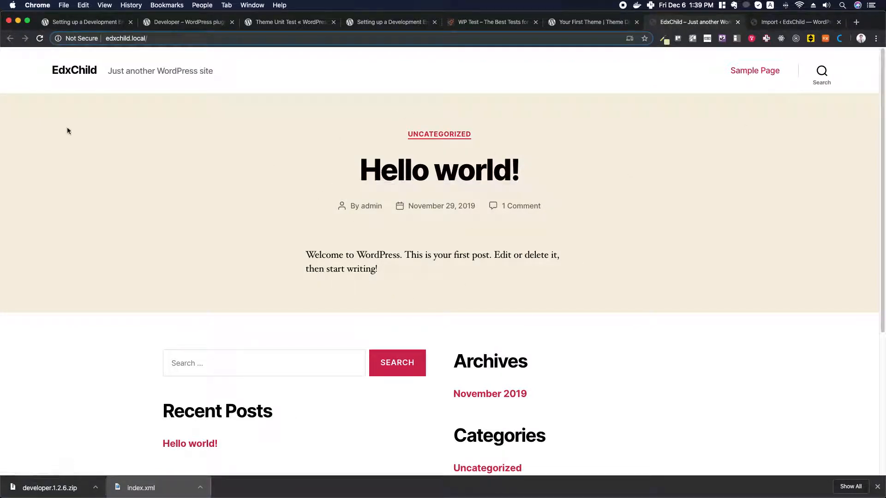
left_click(40, 39)
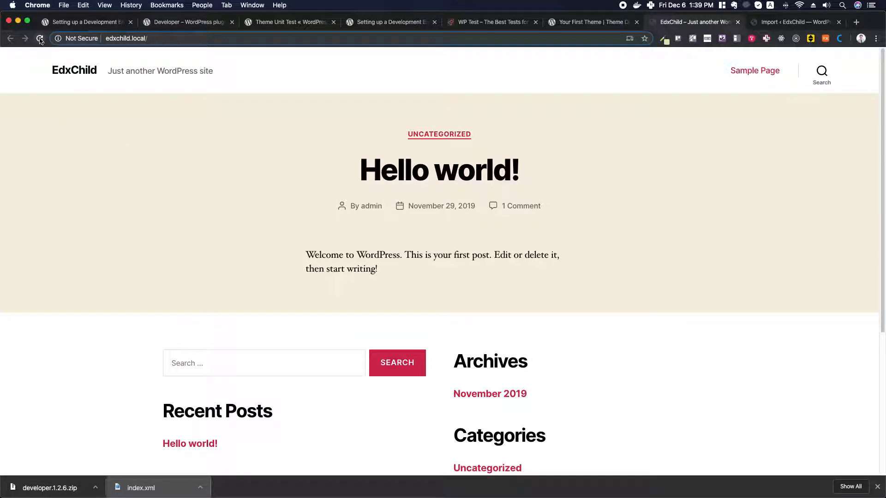
left_click(40, 40)
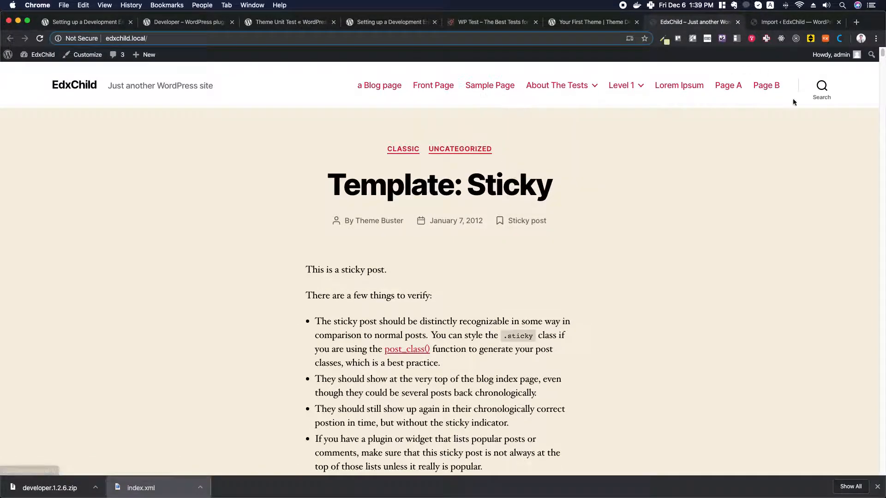
scroll(470, 215, "down", 7)
scroll(469, 214, "down", 17)
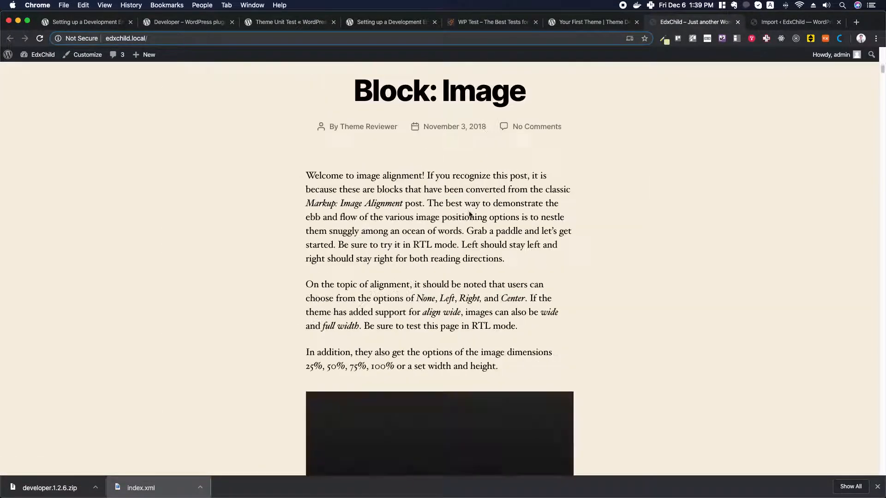
scroll(470, 214, "down", 20)
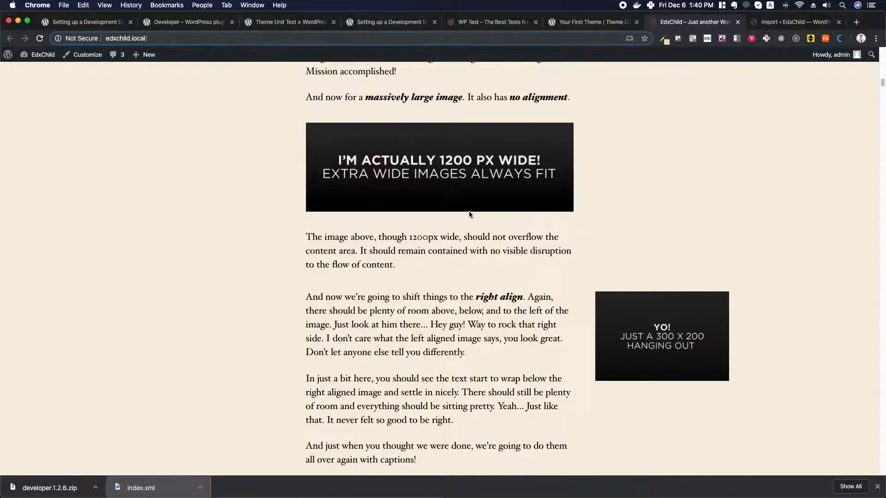
scroll(469, 214, "down", 20)
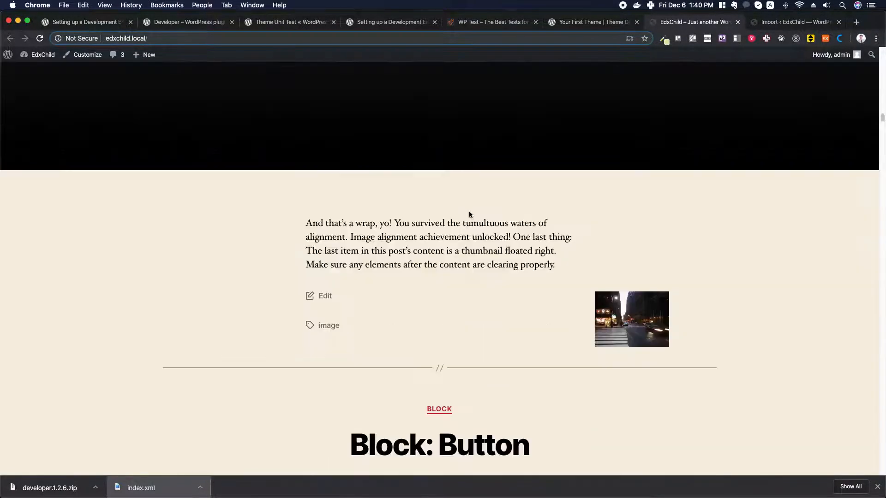
scroll(468, 215, "down", 20)
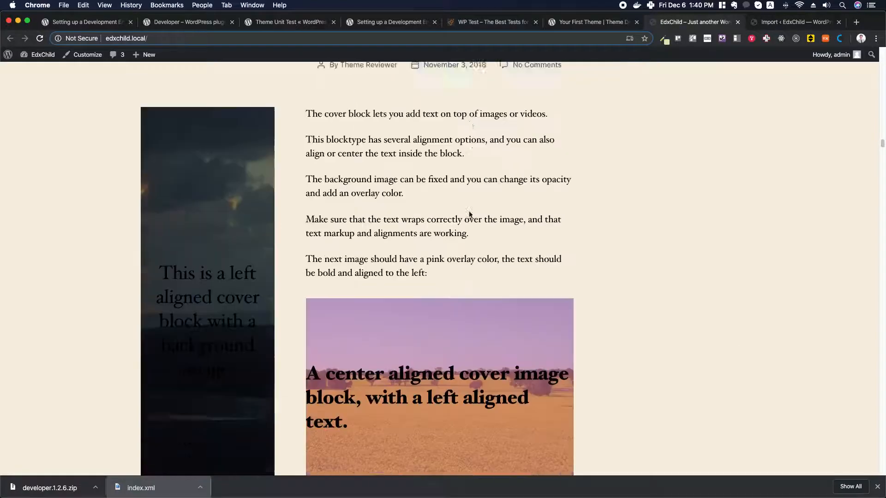
scroll(470, 215, "down", 20)
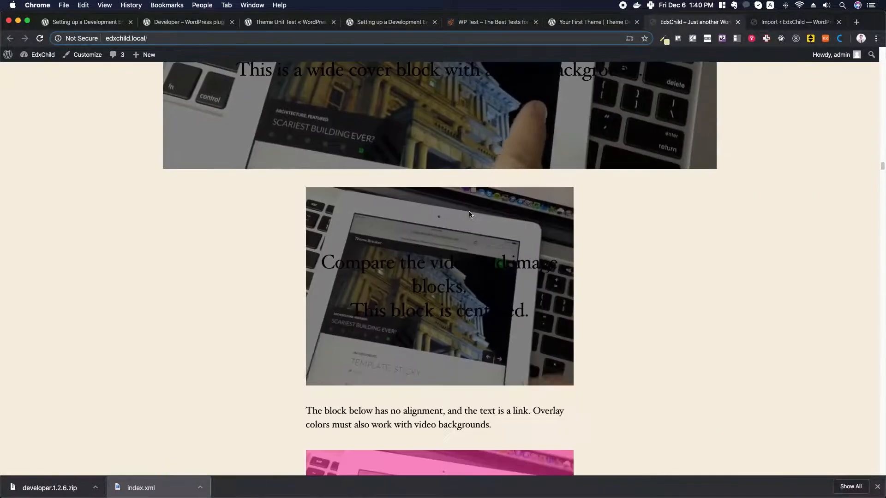
scroll(469, 214, "down", 20)
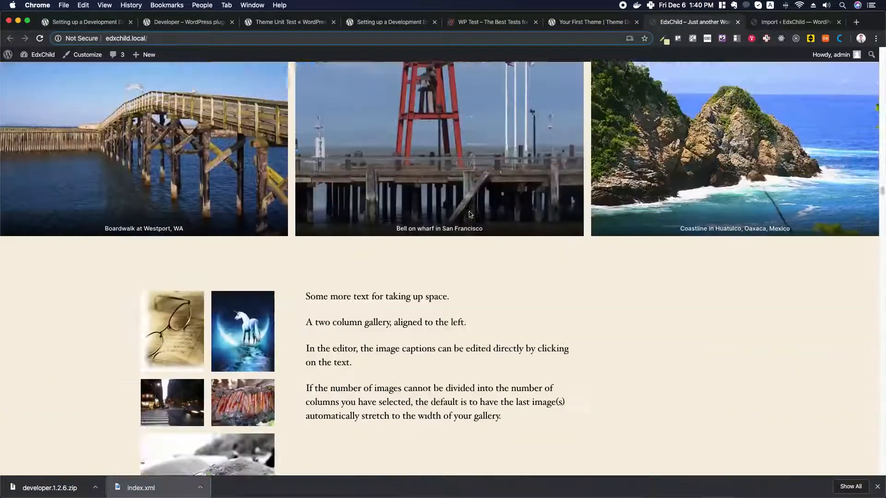
scroll(469, 214, "down", 20)
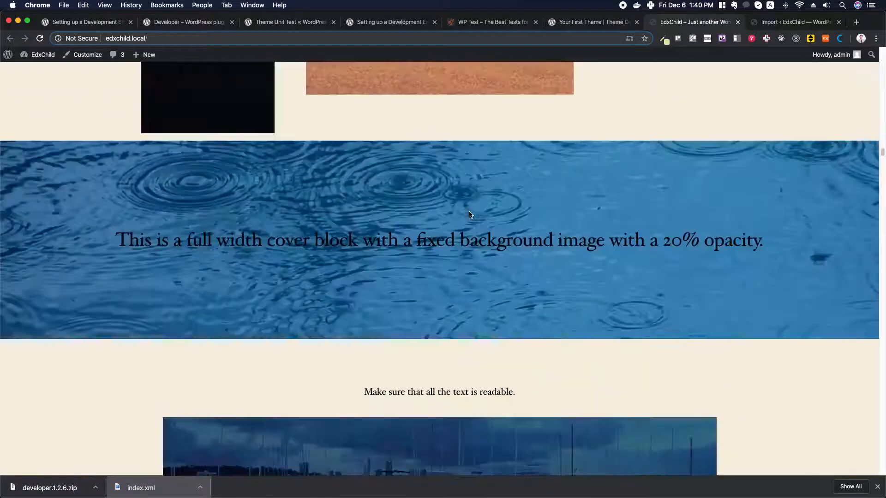
key("Home")
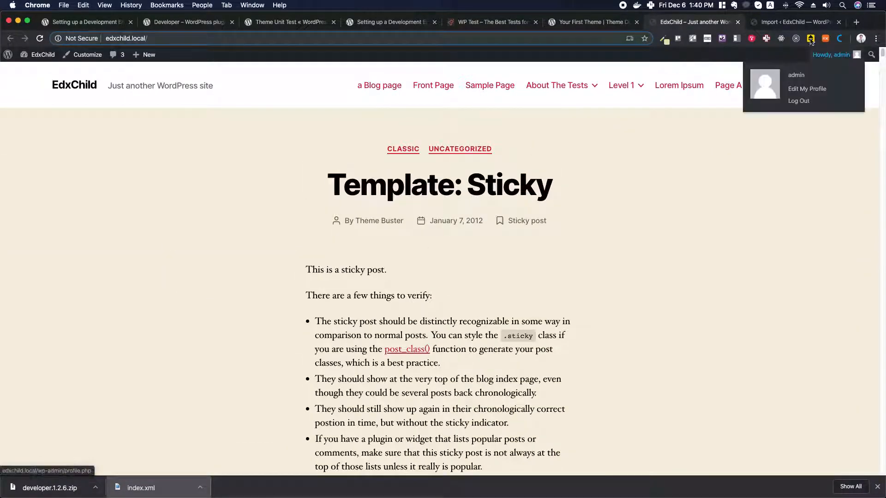
Upload developer.1.2.6.zip through Plugins > Add New > Upload Plugin and install it
left_click(786, 24)
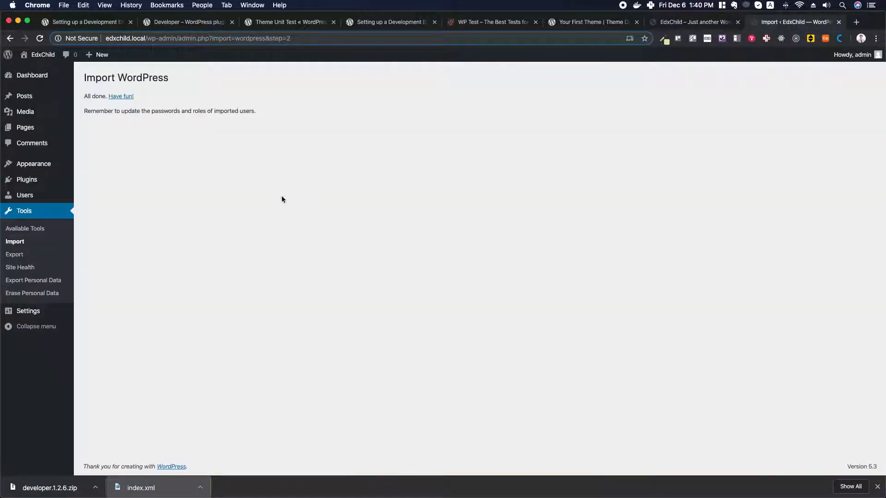
mouse_move(31, 185)
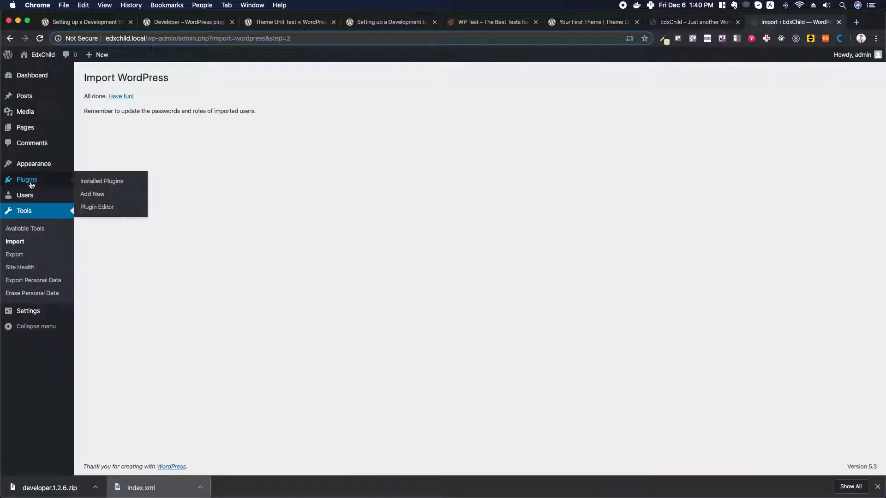
left_click(92, 194)
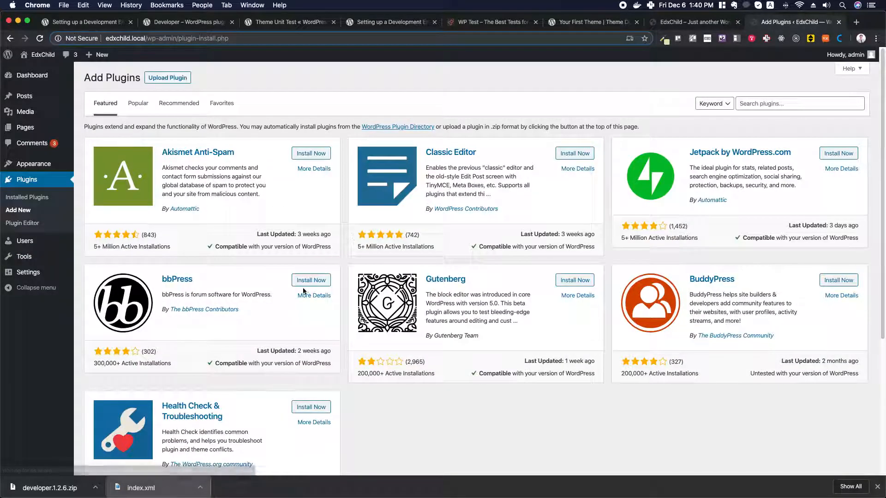
left_click(174, 79)
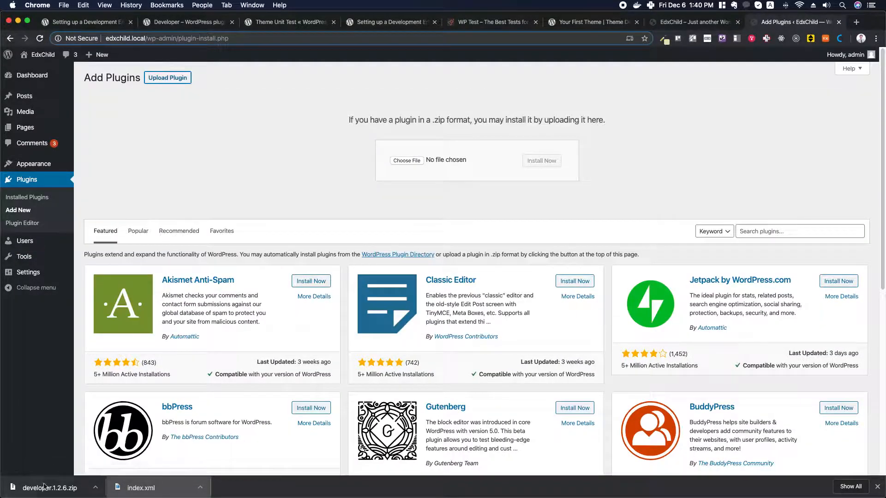
left_click_drag(42, 491, 408, 160)
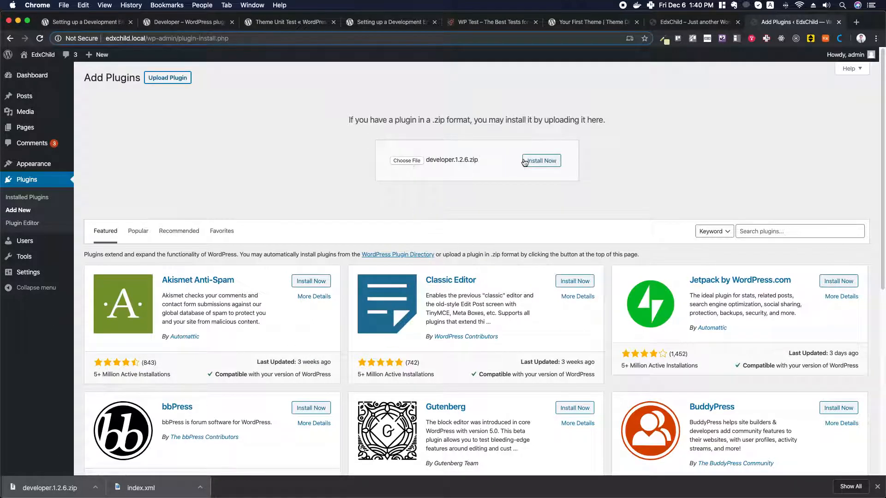
left_click(542, 161)
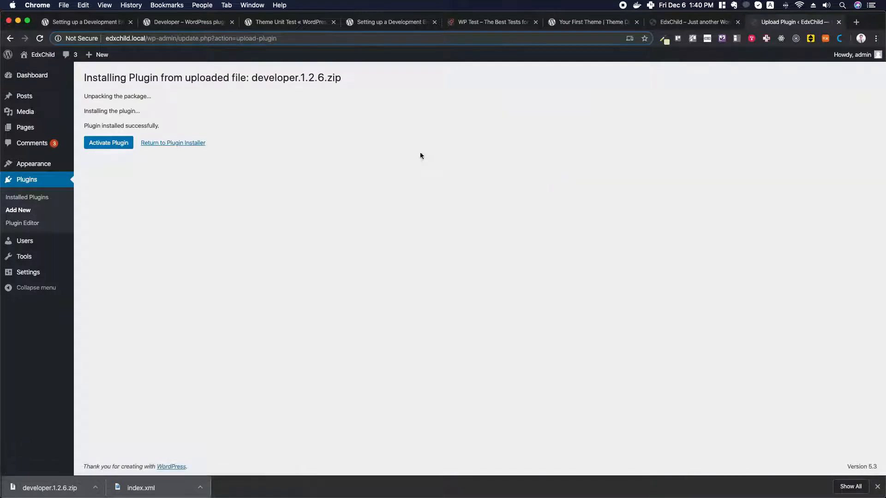
Activate Developer and save 'Theme for a self-hosted WordPress installation' as the project type
left_click(109, 147)
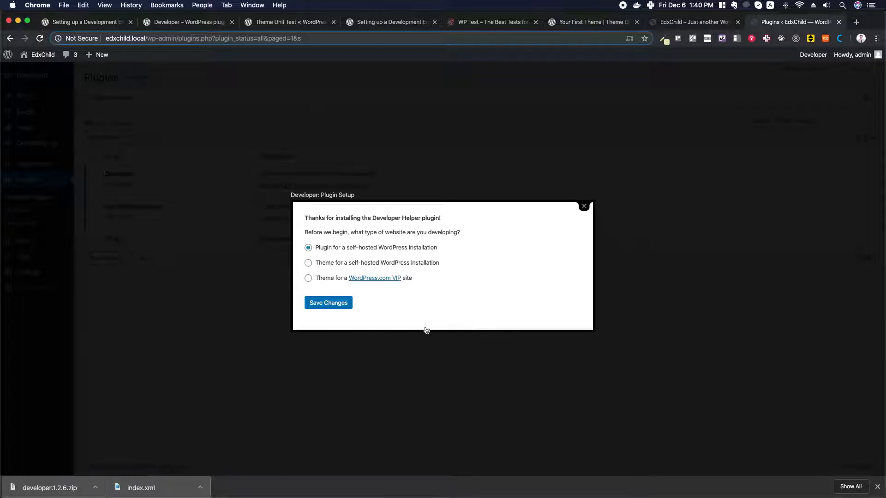
left_click(329, 265)
left_click(330, 305)
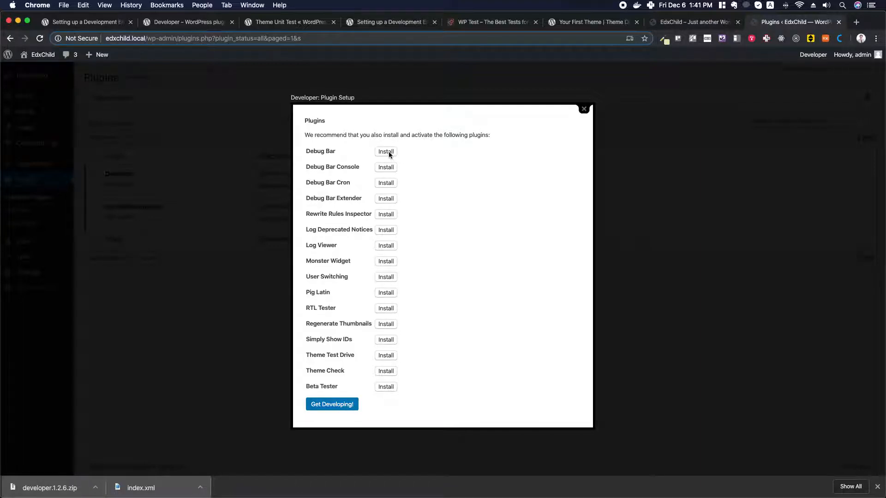
Install Debug Bar, Rewrite Rules Inspector, Log Deprecated Notices, Monster Widget and User Switching from the recommendations
left_click(388, 153)
left_click(386, 215)
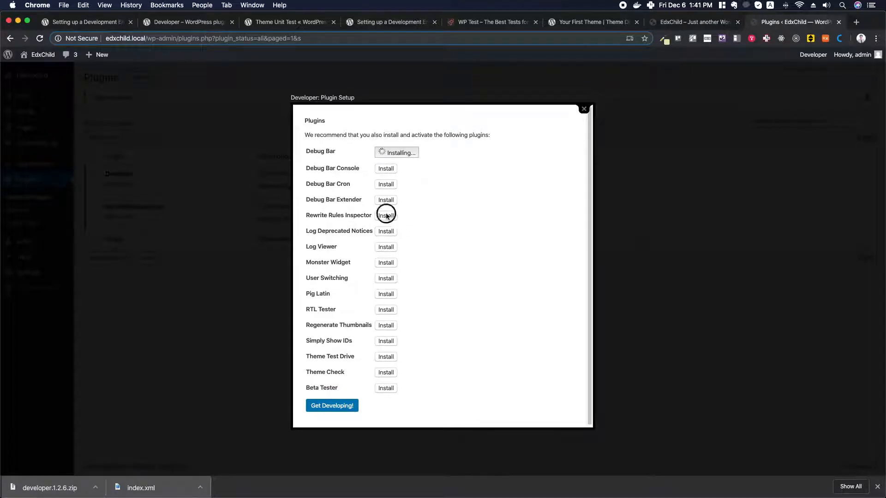
left_click(387, 233)
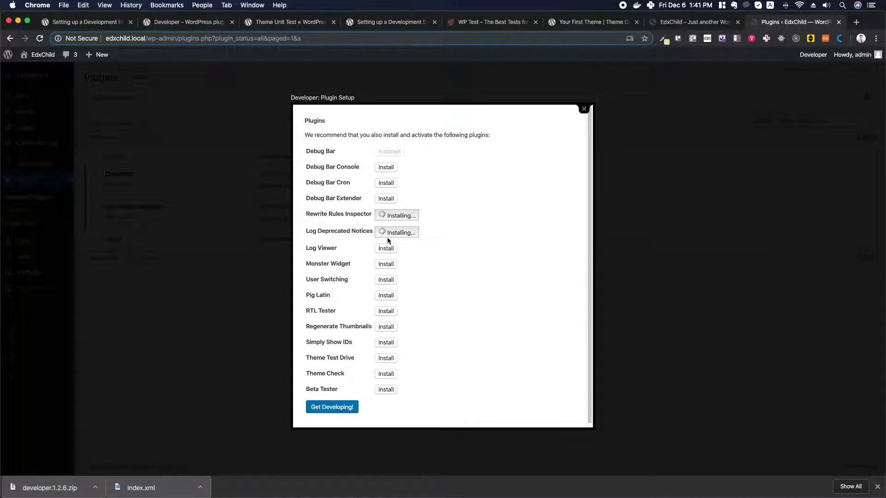
left_click(388, 265)
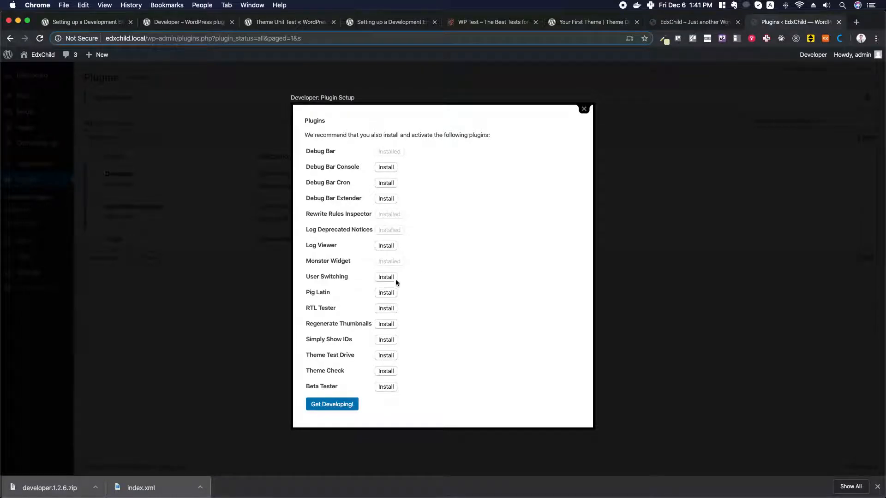
left_click(385, 277)
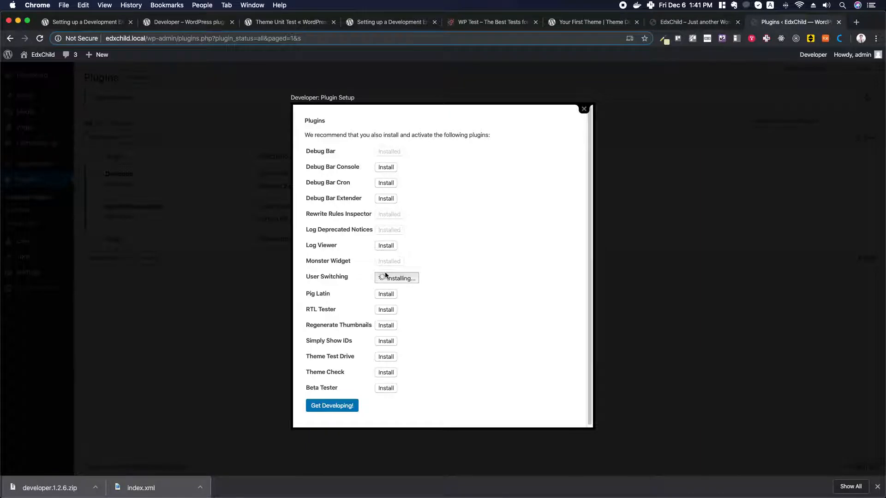
double_click(316, 308)
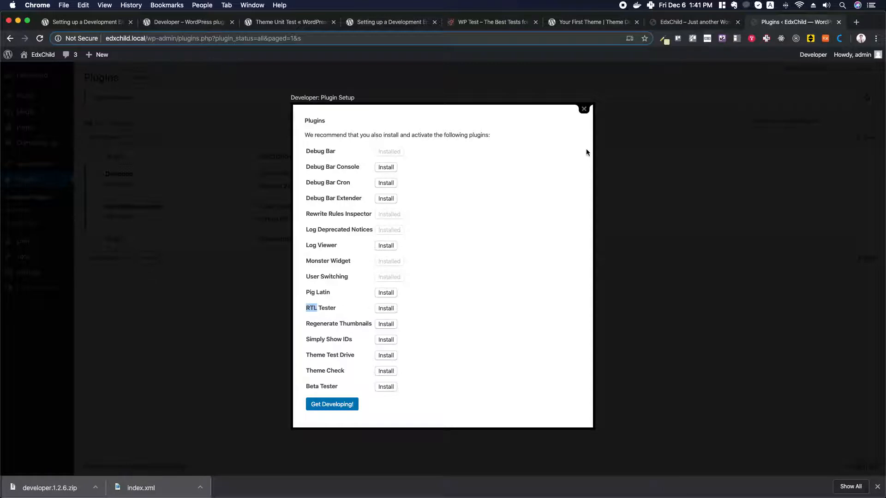
Install Regenerate Thumbnails, Simply Show IDs and Theme Check, then finish the Developer setup
left_click(387, 324)
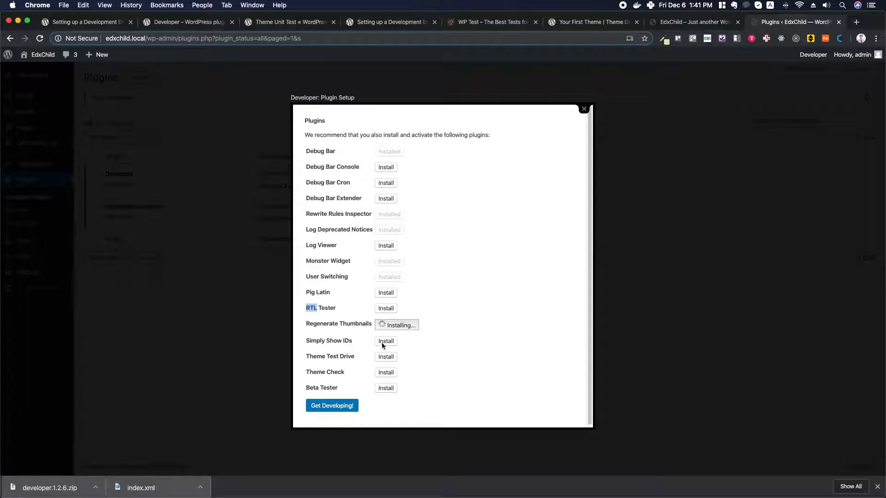
left_click(387, 341)
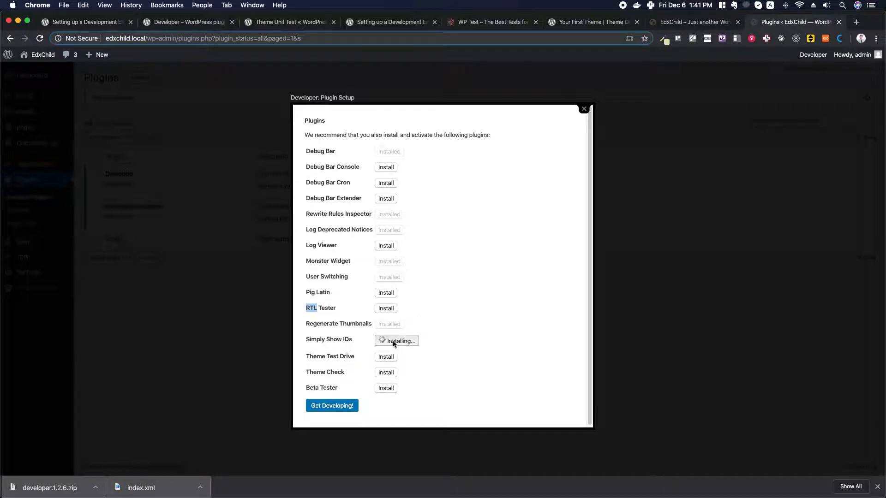
left_click(386, 373)
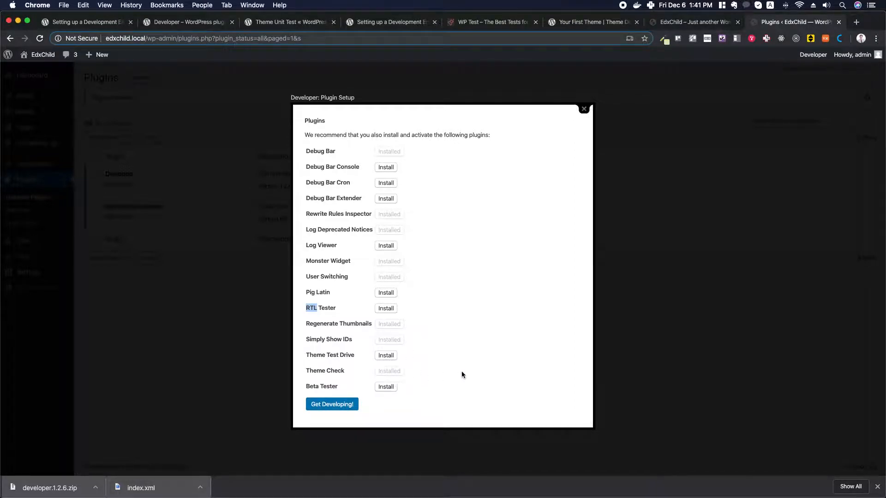
left_click(333, 407)
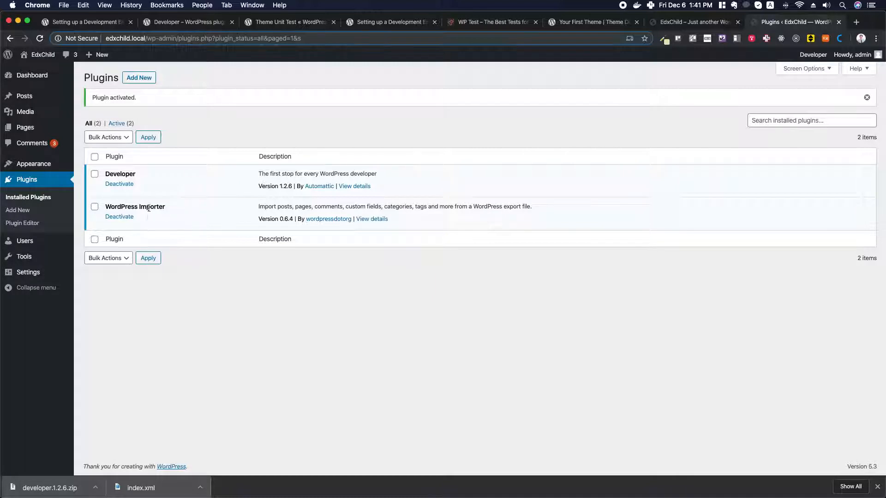
Reload the Plugins list and activate Simply Show IDs, Log Deprecated Notices and Debug Bar
left_click(39, 39)
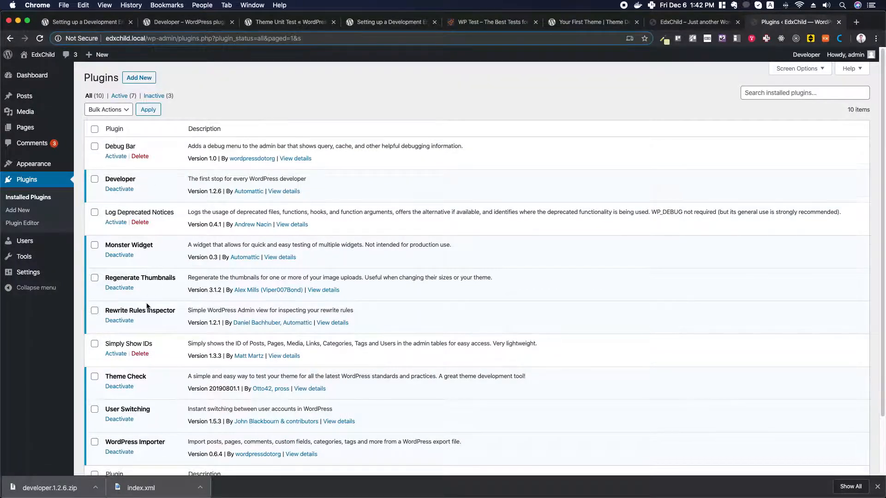
scroll(148, 306, "down", 2)
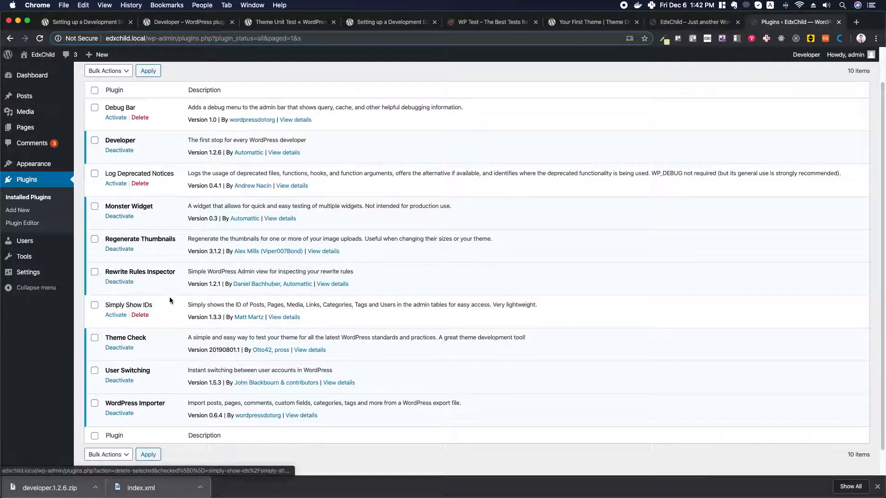
scroll(119, 319, "up", 1)
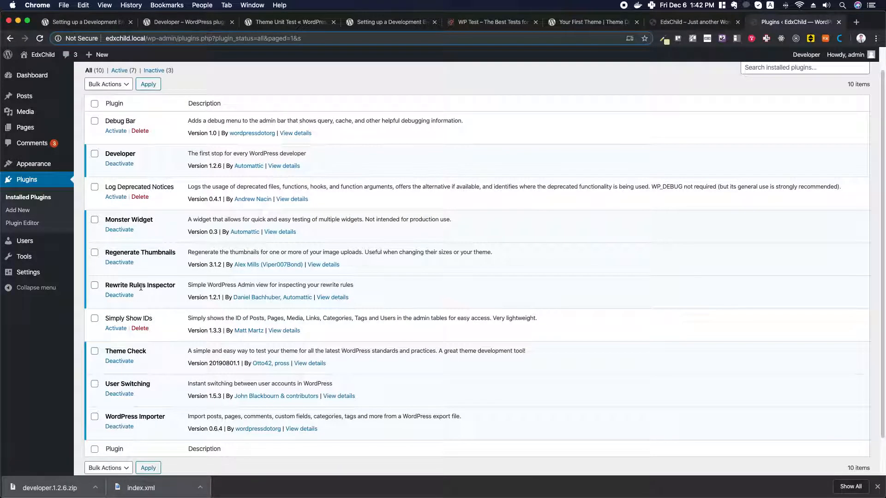
left_click(115, 328)
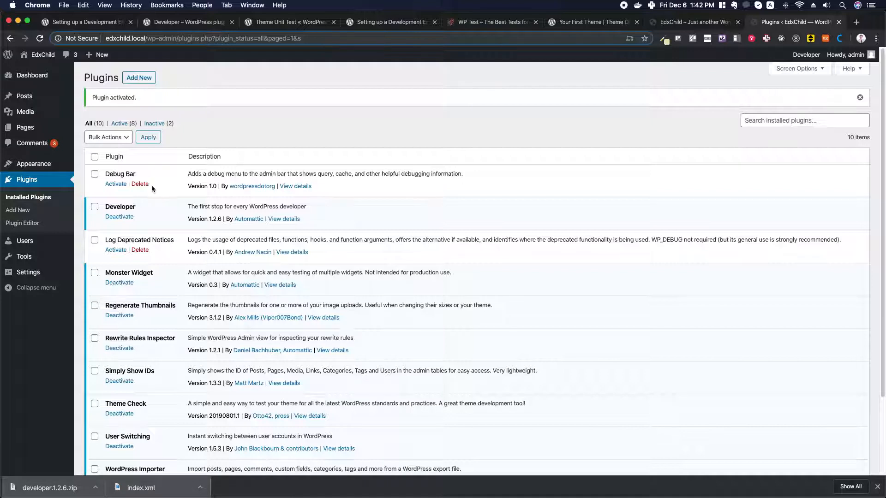
left_click(116, 249)
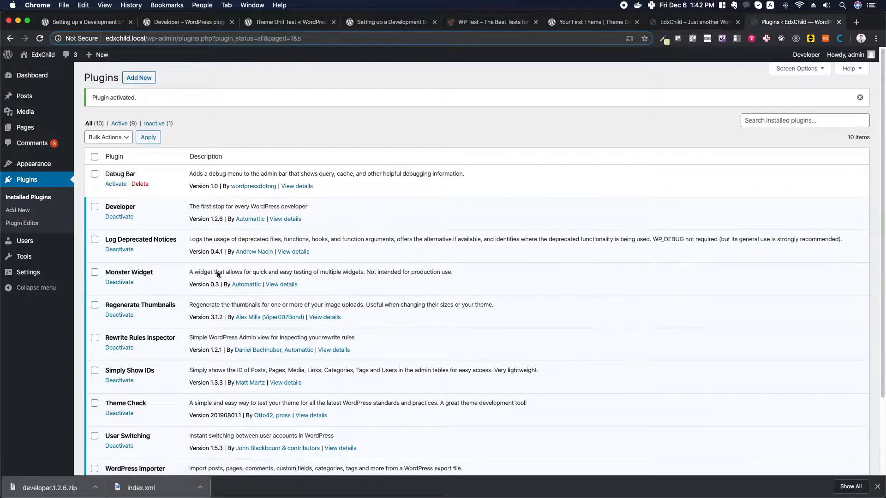
left_click(118, 184)
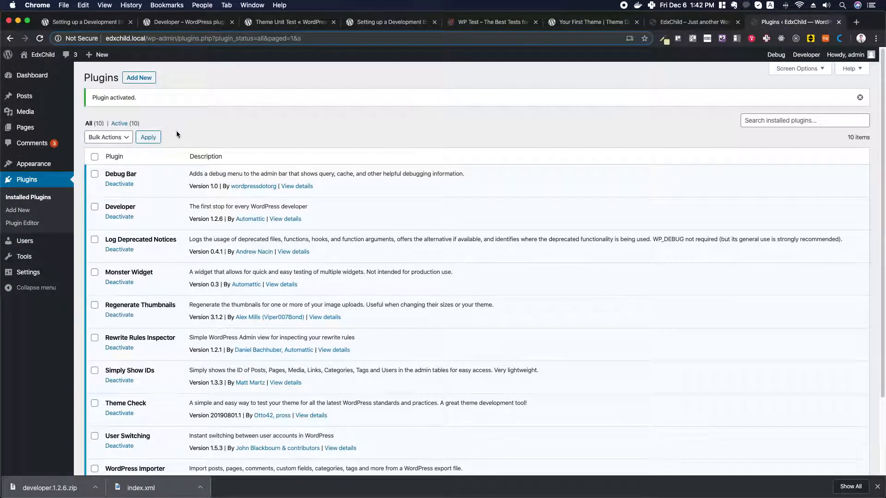
left_click(134, 78)
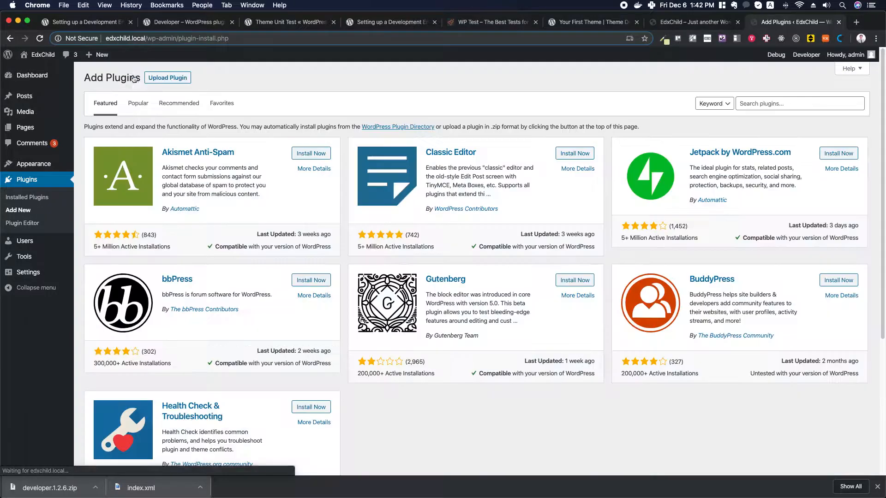
Search the directory for 'which template', then install and activate the Which Template File plugin
left_click(792, 103)
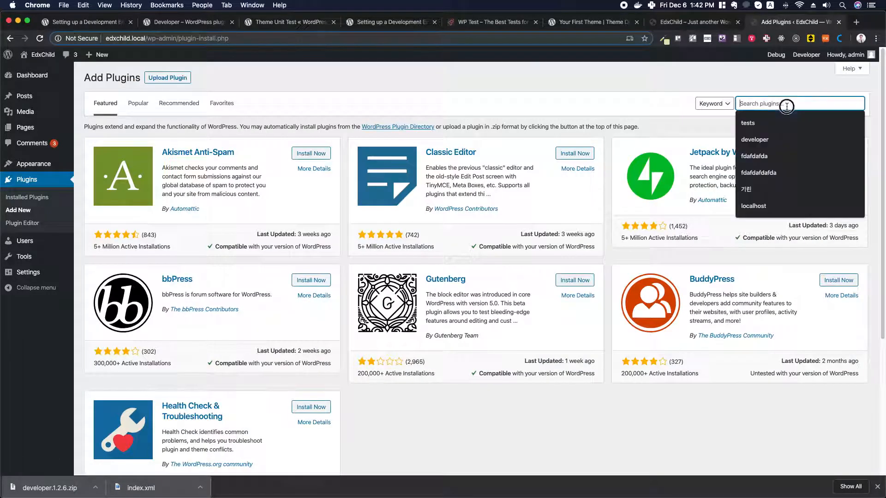
type("w")
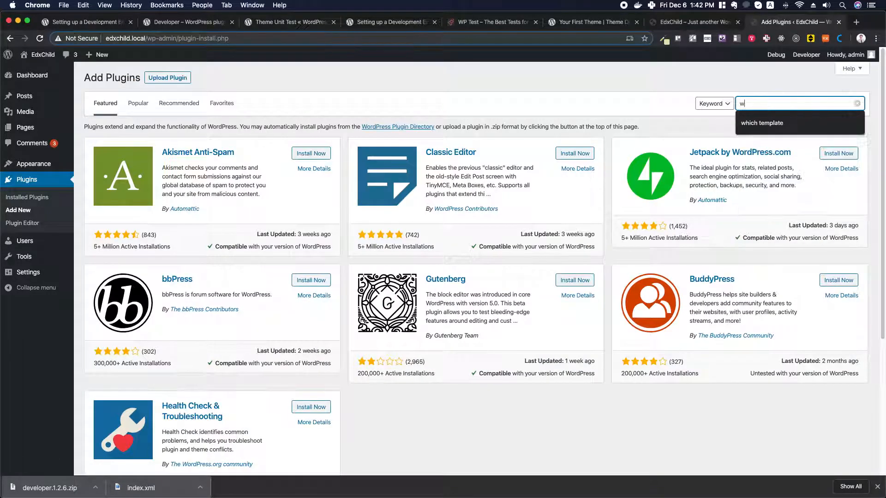
type("hich template")
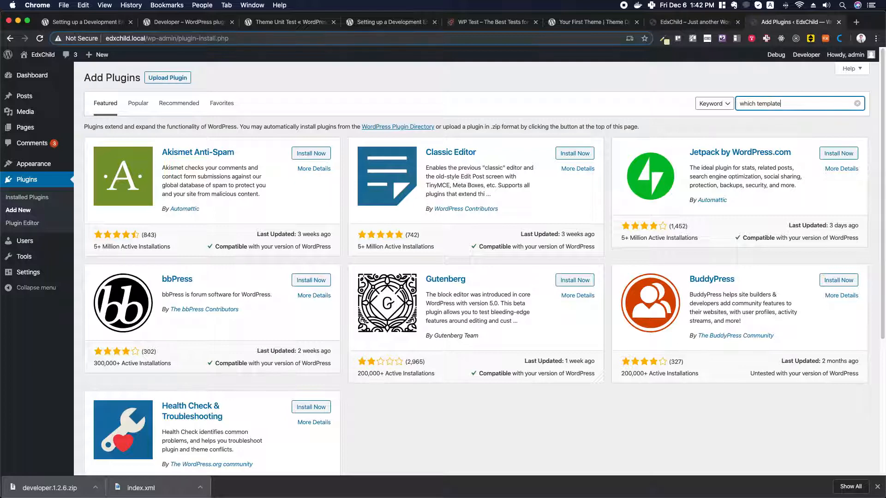
key("Return")
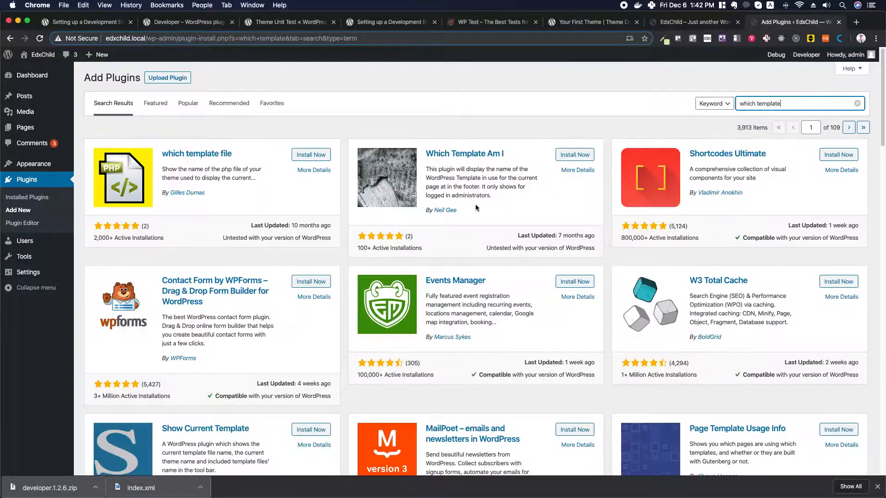
left_click(173, 156)
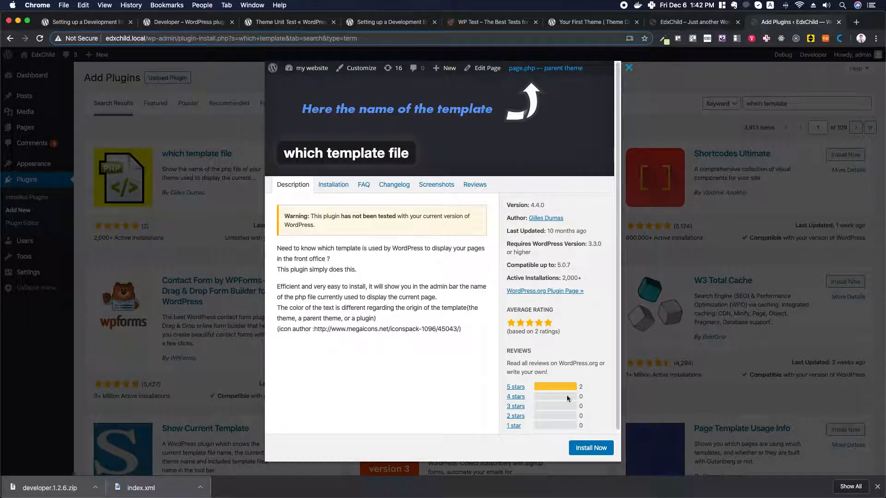
left_click(591, 447)
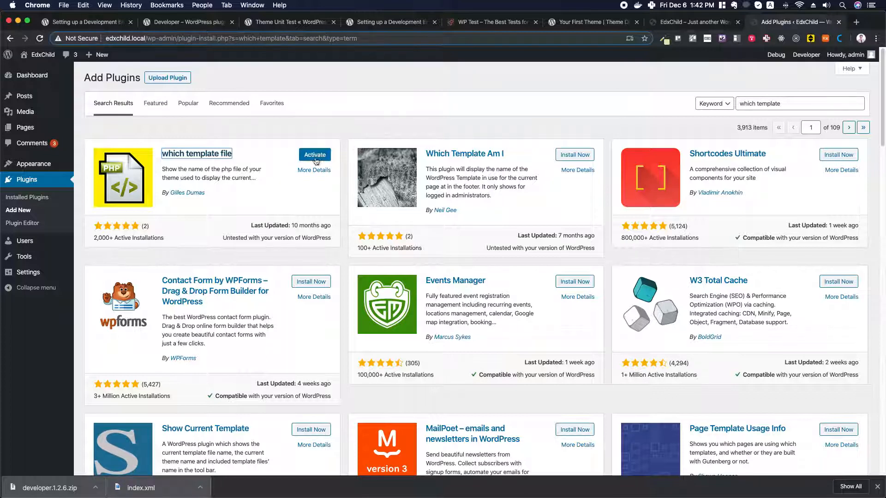
left_click(315, 156)
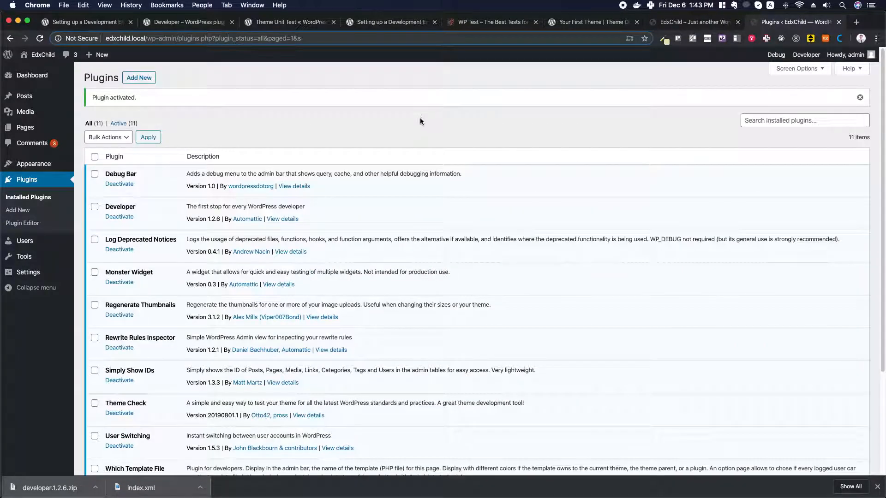
Return to the development environment guide tab and highlight its WP_DEBUG subheading
left_click(81, 23)
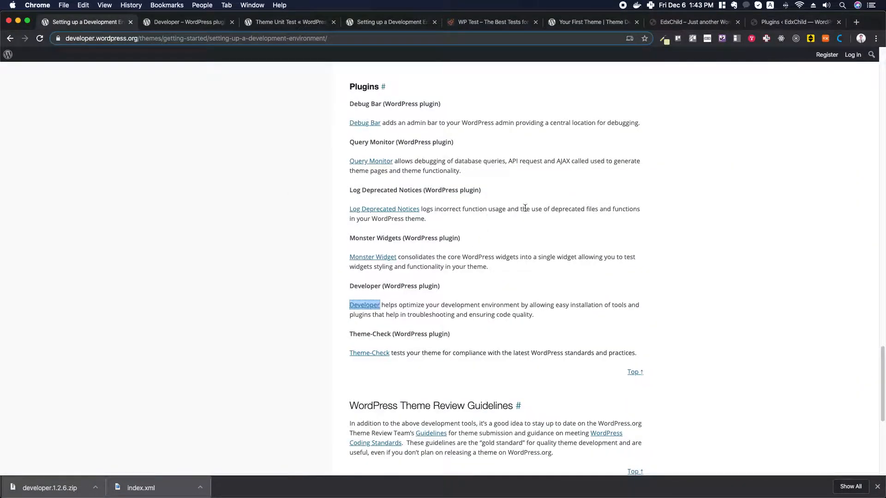
scroll(525, 208, "up", 15)
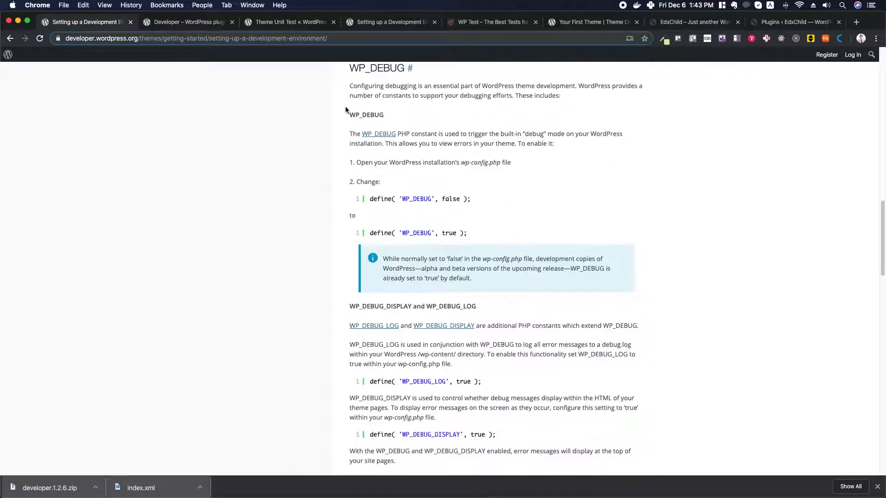
double_click(350, 115)
Read down through the Test Data and Plugins sections to Theme Review Guidelines and Further Resources
scroll(415, 161, "down", 8)
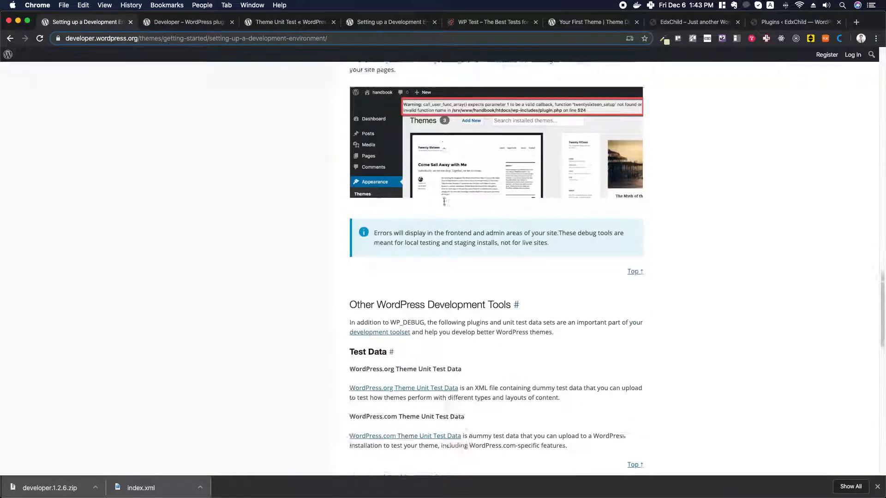
scroll(444, 202, "down", 1)
left_click_drag(350, 292, 388, 292)
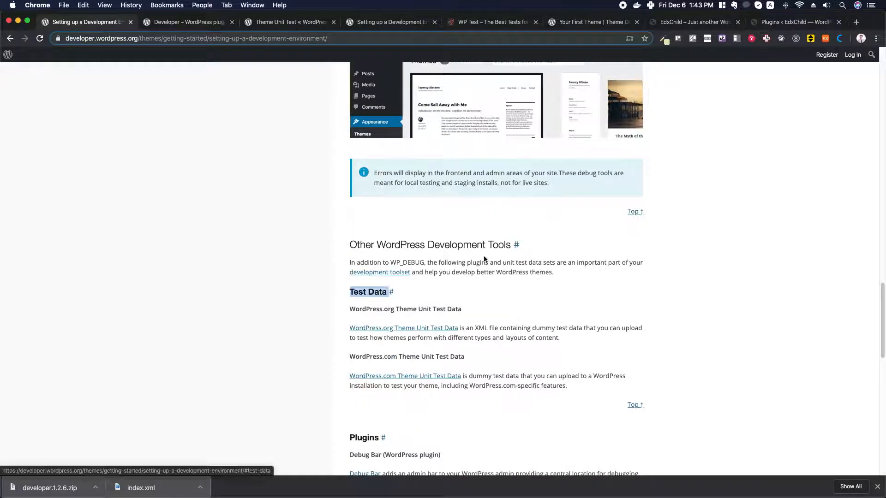
scroll(484, 259, "down", 4)
left_click_drag(349, 265, 378, 264)
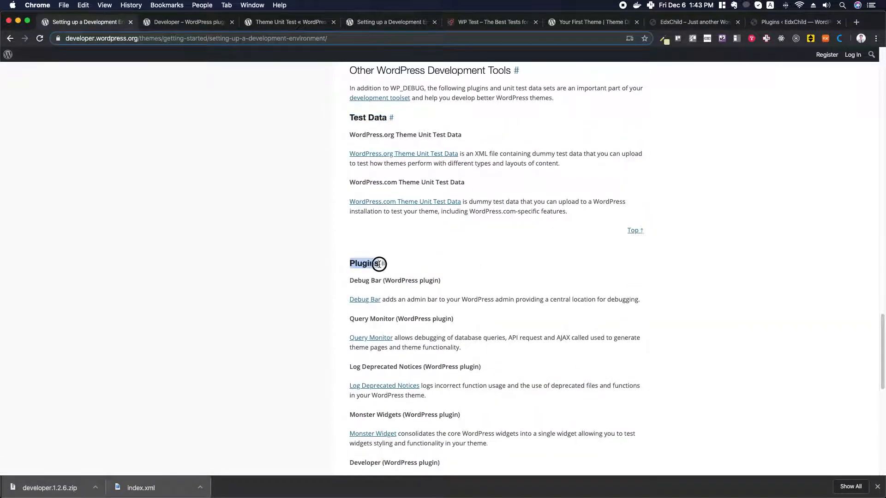
scroll(500, 253, "down", 6)
scroll(500, 253, "down", 1)
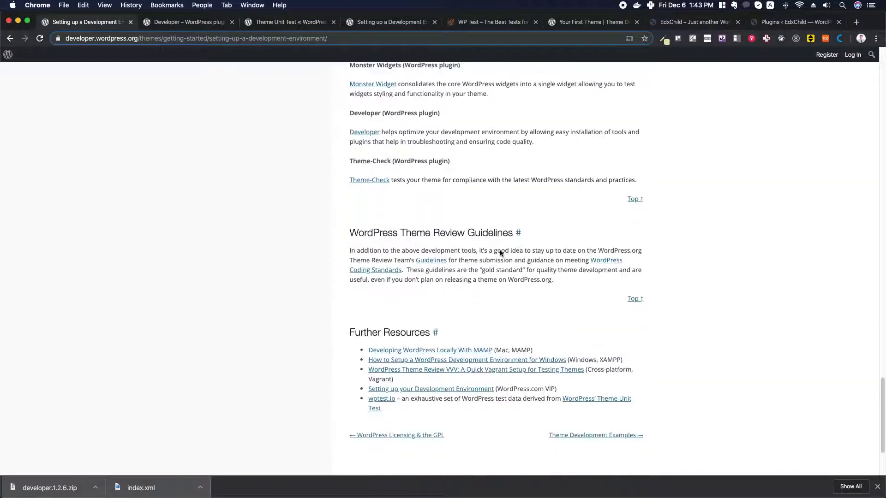